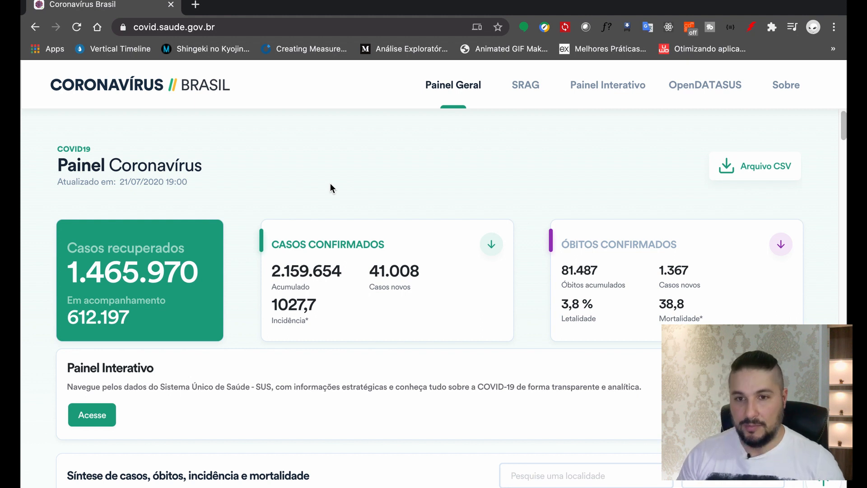
Step: Capture the Coronavírus Brasil page's network requests with the developer tools during a reload and preview a PortalGeral response
{"action": "key", "text": "super+alt+i"}
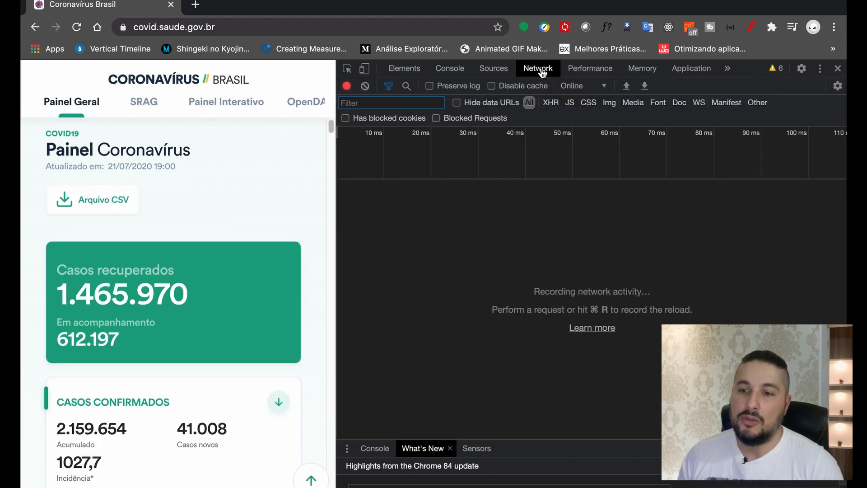
{"action": "left_click", "coordinate": [77, 28]}
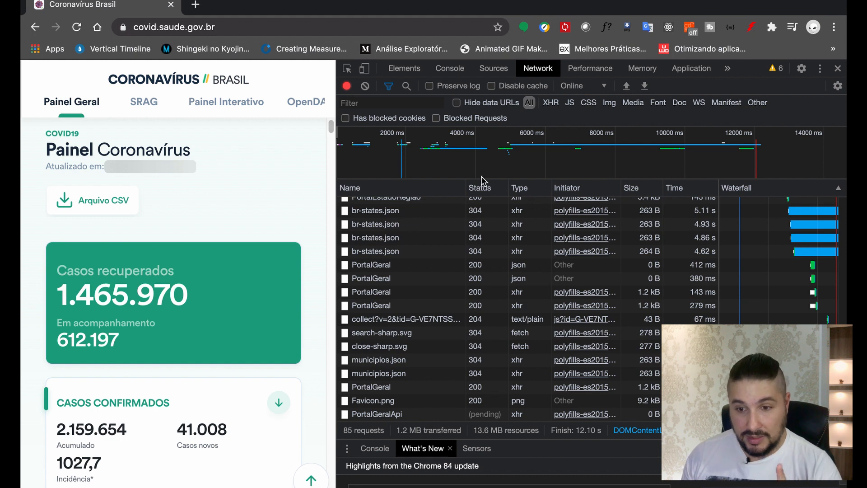
{"action": "left_click", "coordinate": [378, 307]}
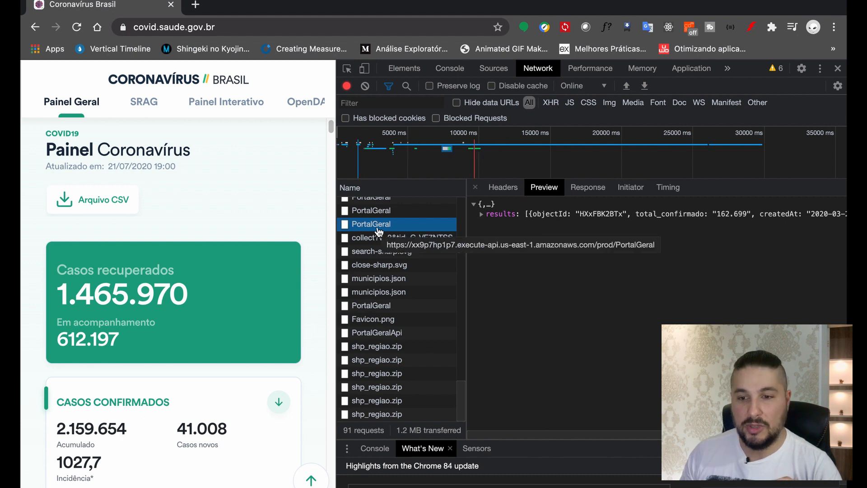
Step: Find the PortalMunicipio request and expand the first record of its 0–99 range in the response preview
{"action": "scroll", "coordinate": [382, 248], "scroll_direction": "up", "scroll_amount": 5}
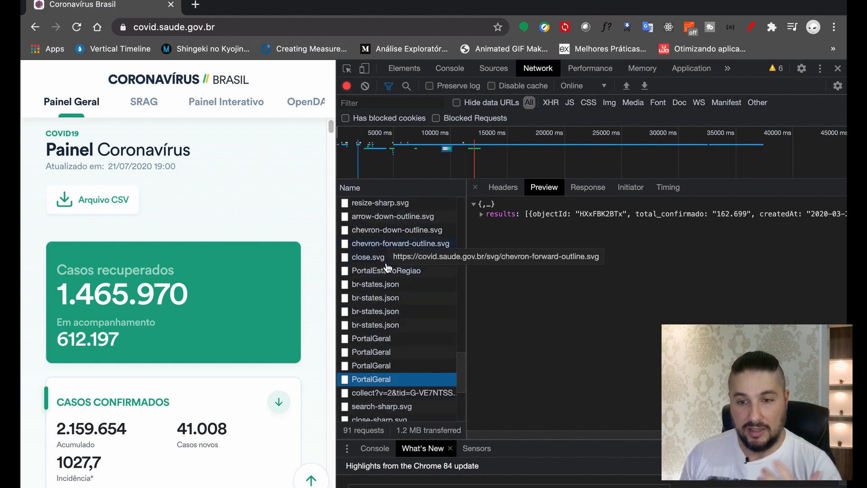
{"action": "scroll", "coordinate": [387, 267], "scroll_direction": "up", "scroll_amount": 8}
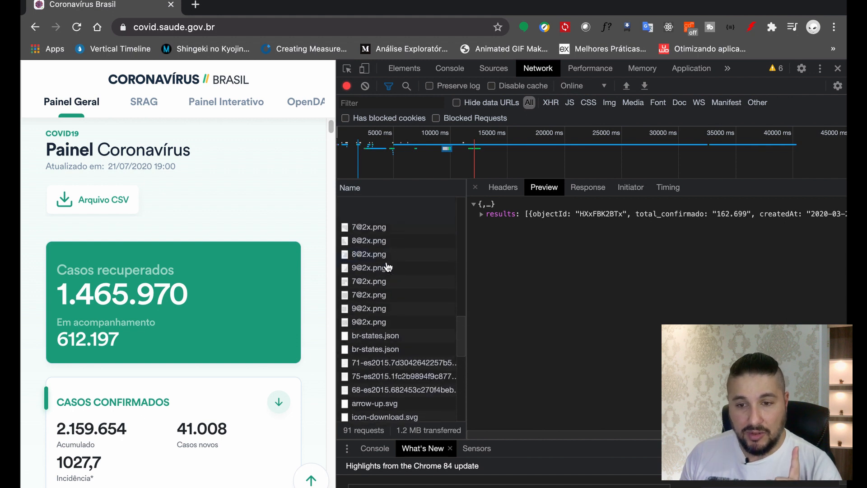
{"action": "scroll", "coordinate": [387, 267], "scroll_direction": "up", "scroll_amount": 3}
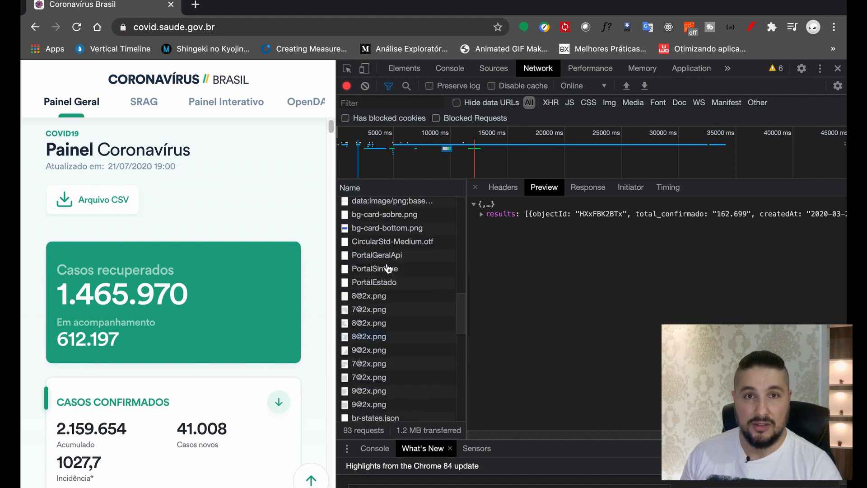
{"action": "scroll", "coordinate": [413, 276], "scroll_direction": "up", "scroll_amount": 3}
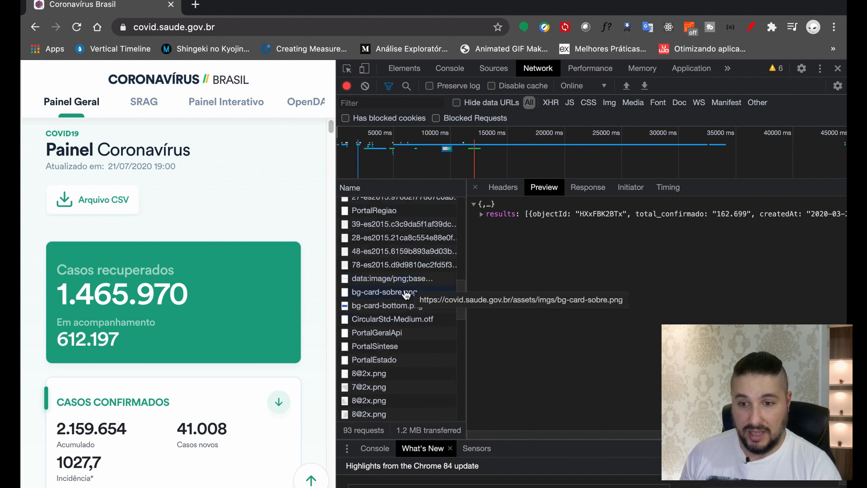
{"action": "scroll", "coordinate": [406, 295], "scroll_direction": "up", "scroll_amount": 5}
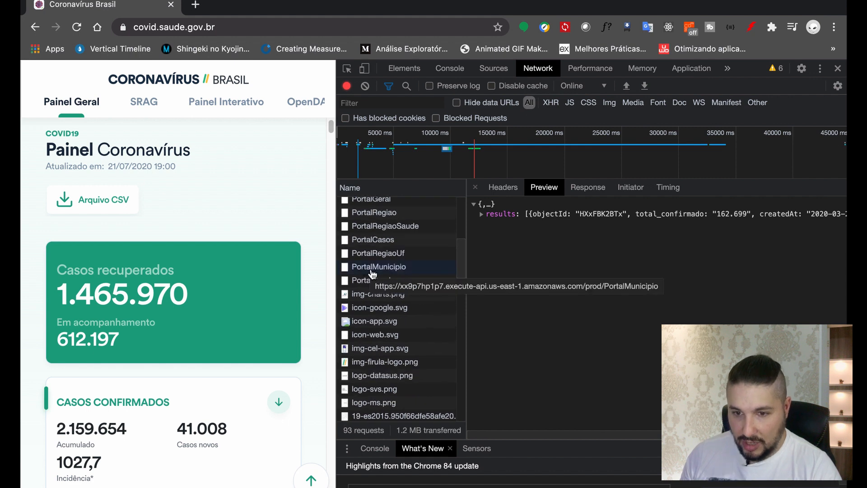
{"action": "left_click", "coordinate": [379, 270]}
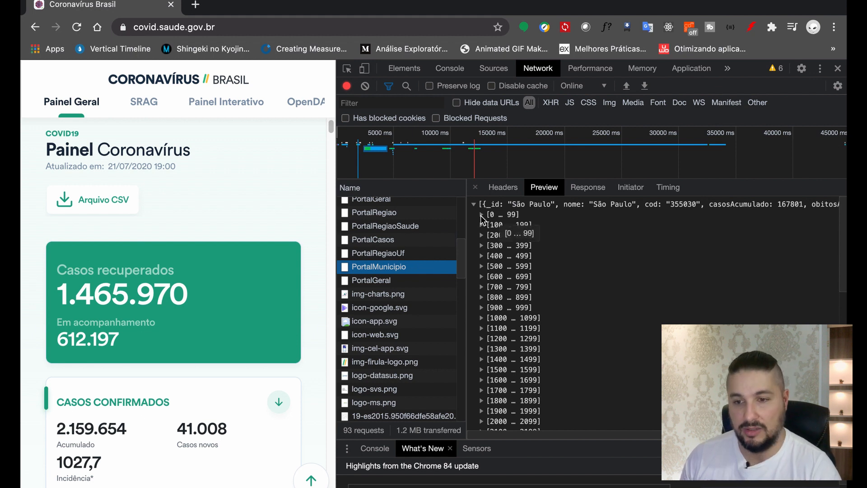
{"action": "left_click", "coordinate": [482, 215]}
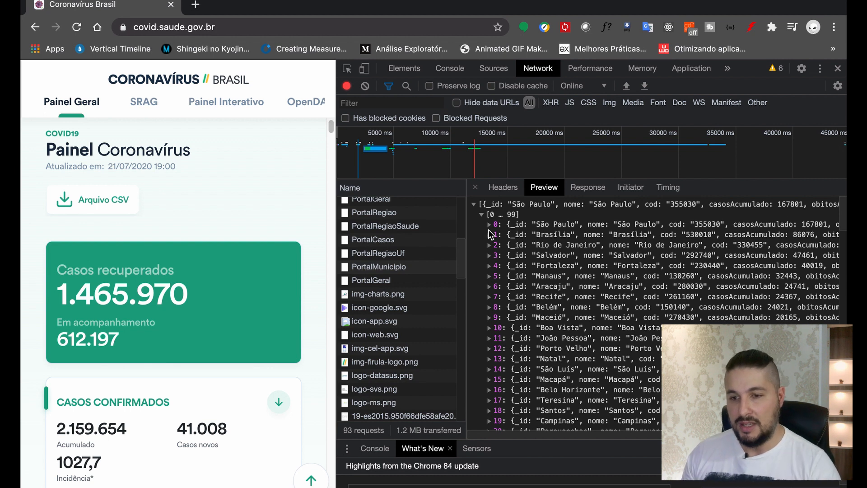
{"action": "left_click", "coordinate": [489, 224]}
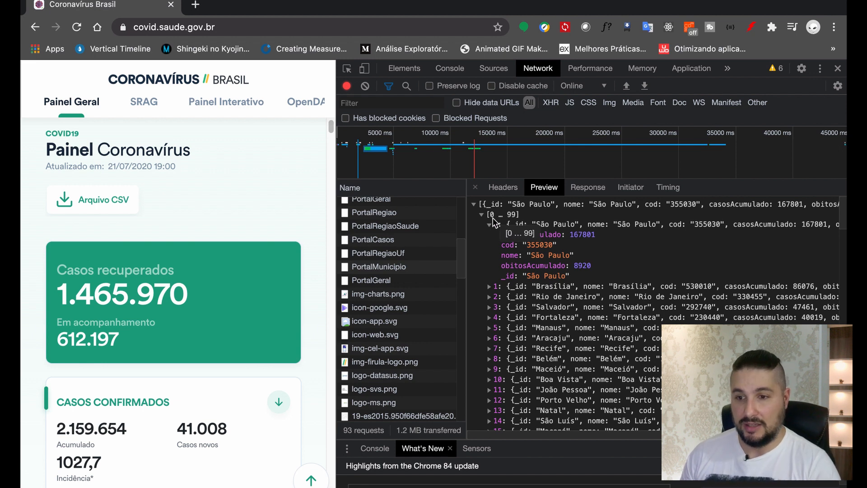
Step: Copy the request URL from the PortalMunicipio request's headers
{"action": "left_click", "coordinate": [503, 187]}
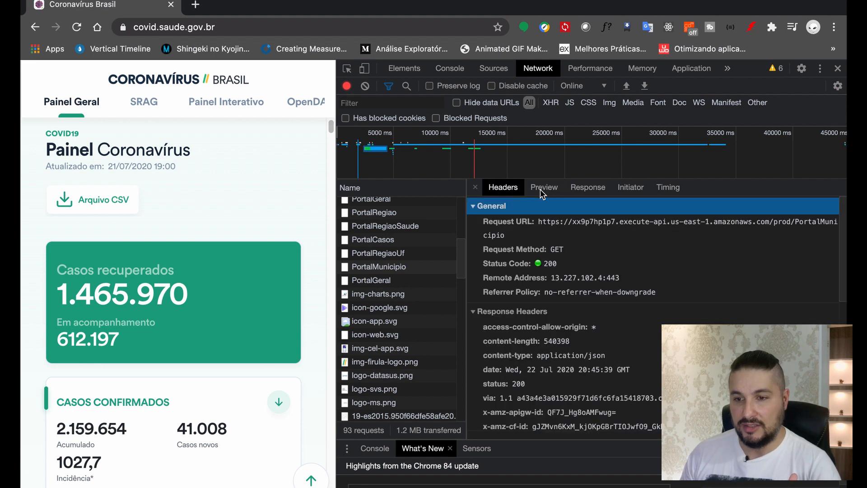
{"action": "left_click", "coordinate": [528, 224]}
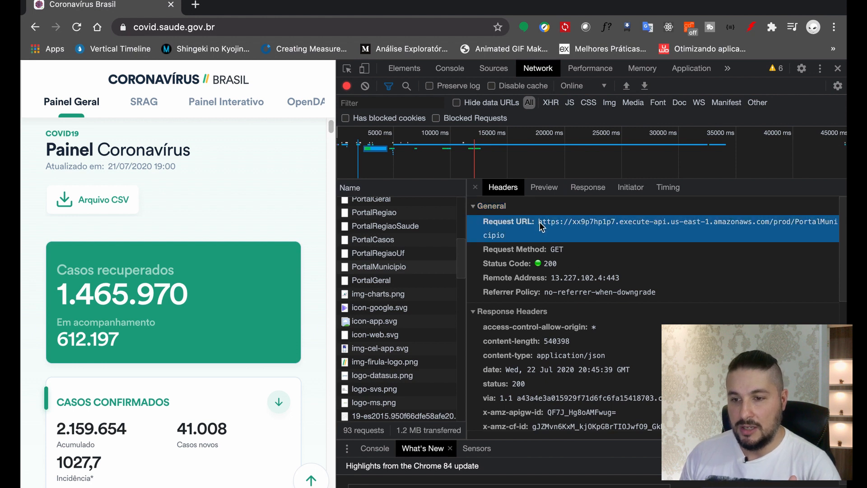
{"action": "left_click_drag", "start_coordinate": [541, 224], "coordinate": [515, 238]}
{"action": "key", "text": "super+c"}
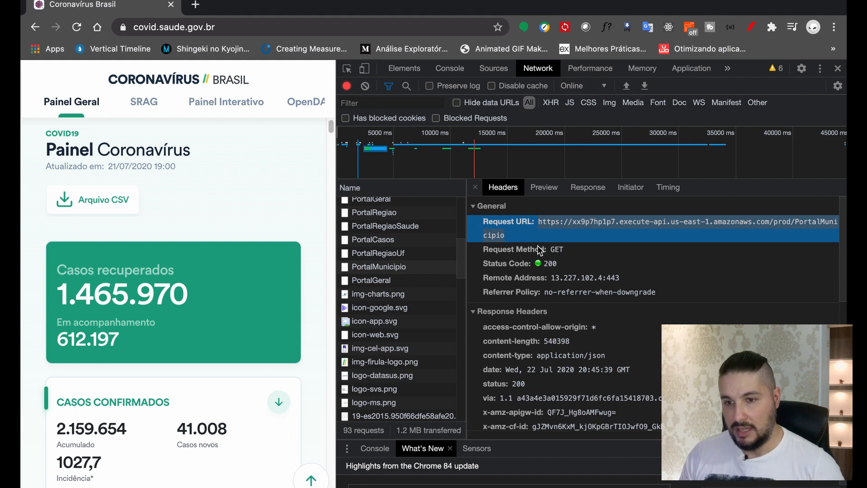
Step: Switch to Insomnia and send the Covid Municipios GET request from the COVID-19 workspace
{"action": "key", "text": "ctrl+Left"}
{"action": "key", "text": "ctrl+Left"}
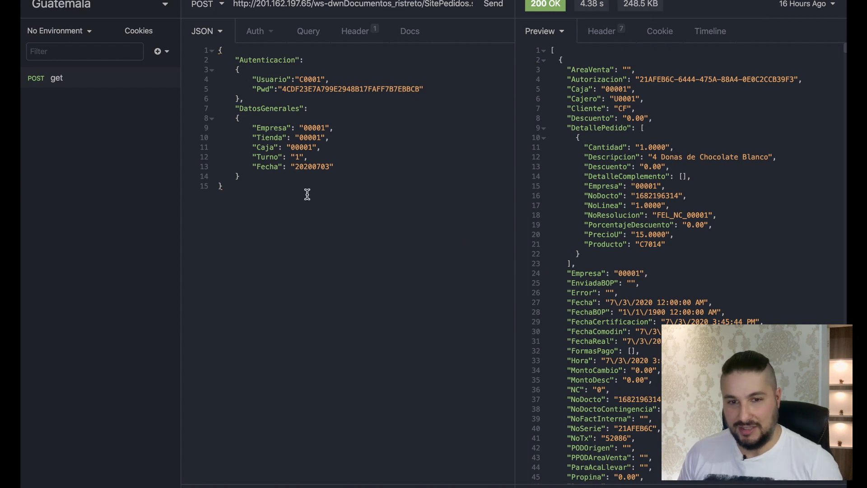
{"action": "left_click", "coordinate": [163, 7]}
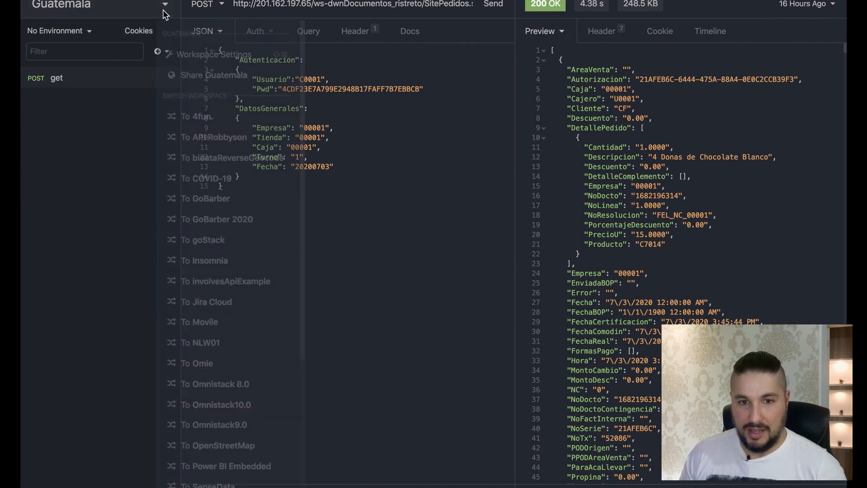
{"action": "left_click", "coordinate": [240, 179]}
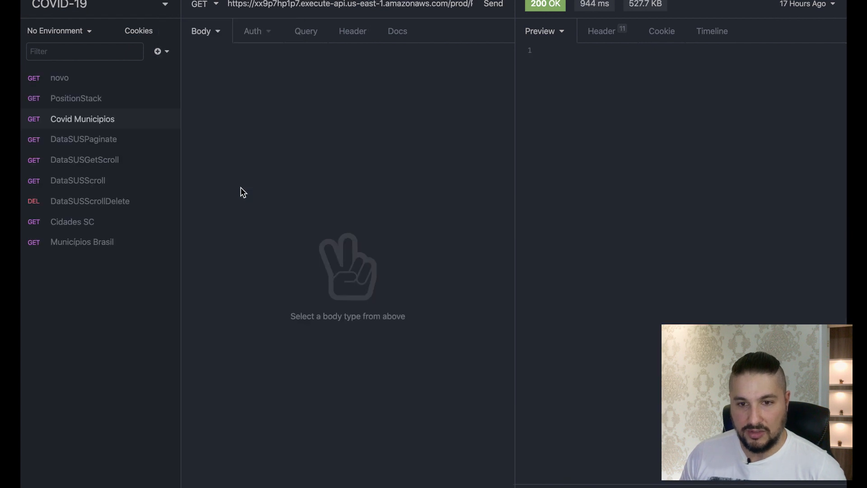
{"action": "left_click", "coordinate": [71, 124]}
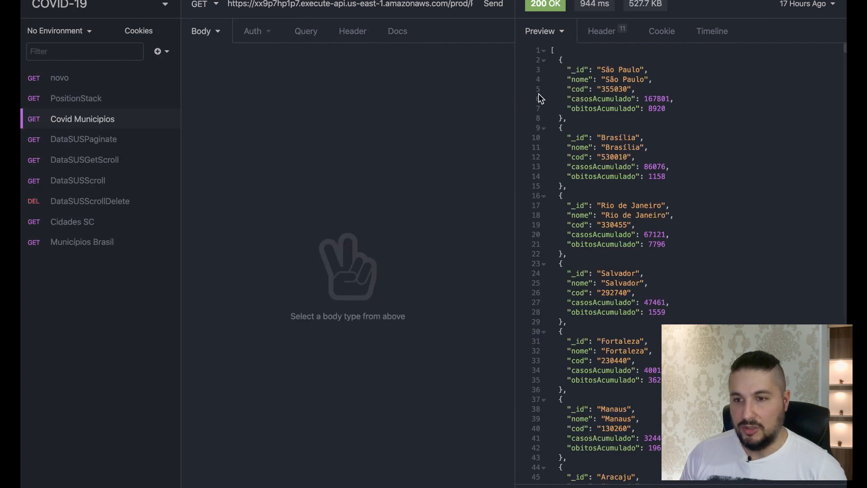
{"action": "left_click", "coordinate": [322, 5]}
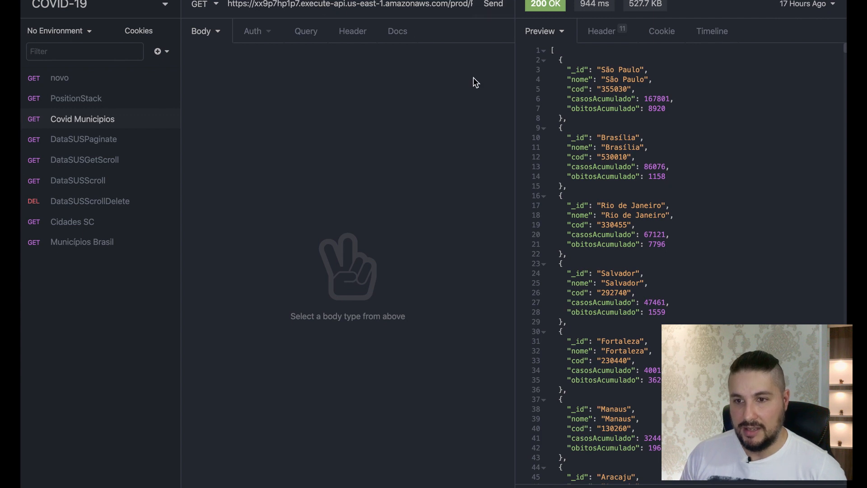
{"action": "left_click", "coordinate": [494, 9]}
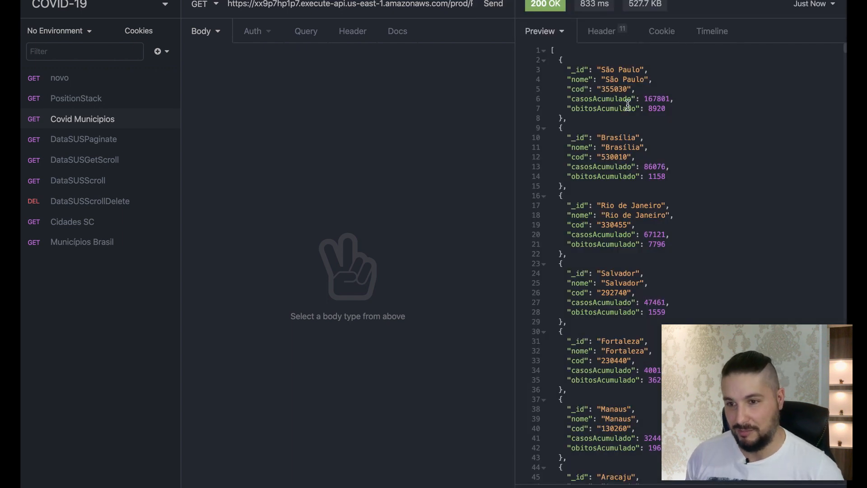
Step: Switch to Spoon (Pentaho Data Integration) and create a new transformation
{"action": "key", "text": "ctrl+Right"}
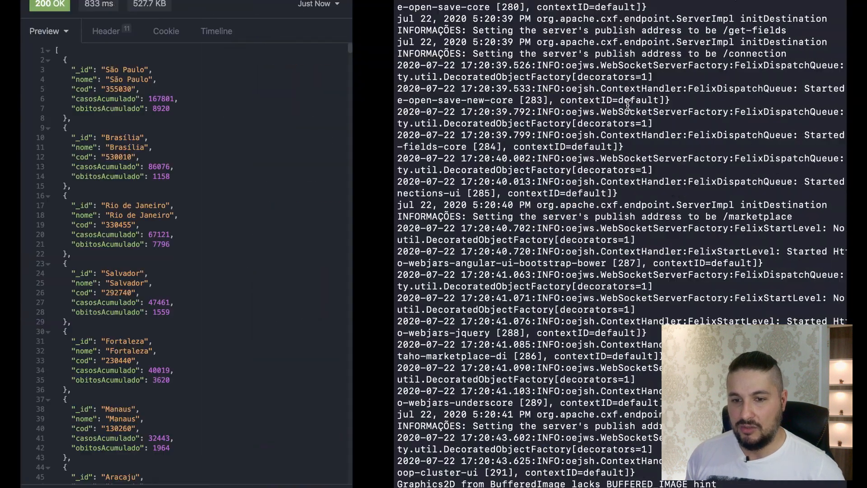
{"action": "key", "text": "ctrl+Right"}
{"action": "key", "text": "ctrl+Left"}
{"action": "key", "text": "ctrl+Left"}
{"action": "key", "text": "ctrl+Left"}
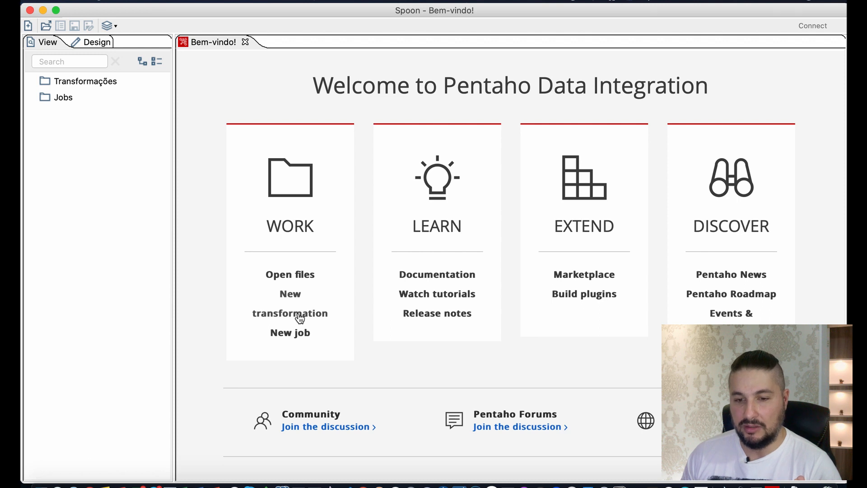
{"action": "left_click", "coordinate": [298, 313]}
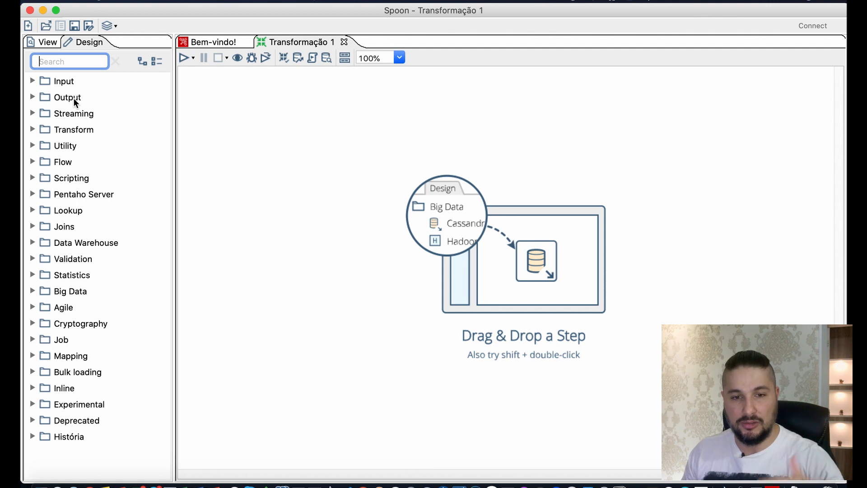
Step: Add a Generate rows step from the História category to the transformation canvas
{"action": "left_click", "coordinate": [33, 82]}
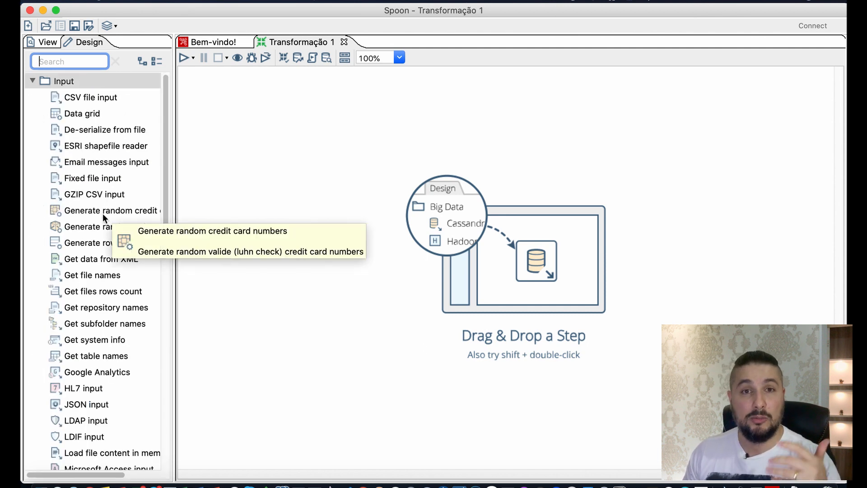
{"action": "left_click", "coordinate": [33, 81]}
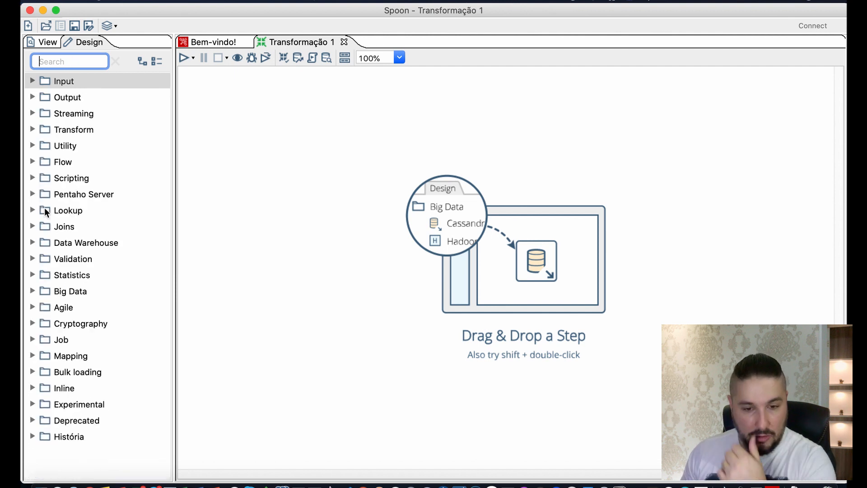
{"action": "left_click", "coordinate": [32, 436]}
{"action": "scroll", "coordinate": [93, 396], "scroll_direction": "down", "scroll_amount": 5}
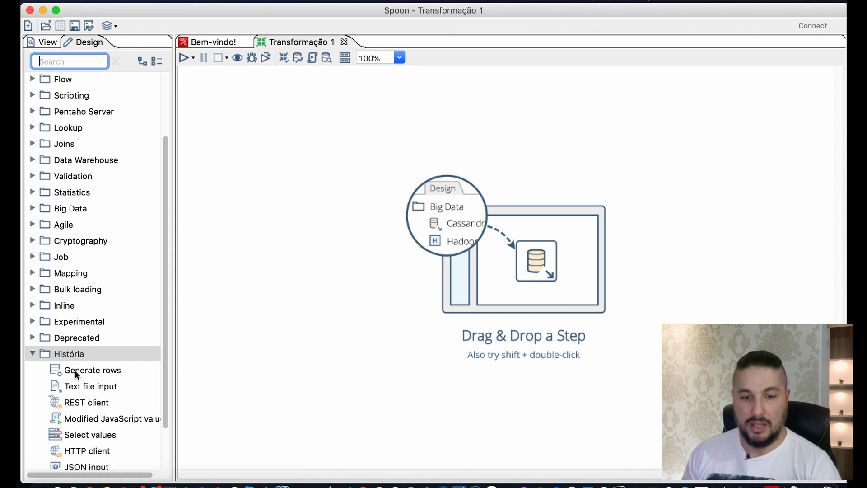
{"action": "left_click_drag", "start_coordinate": [81, 370], "coordinate": [296, 216]}
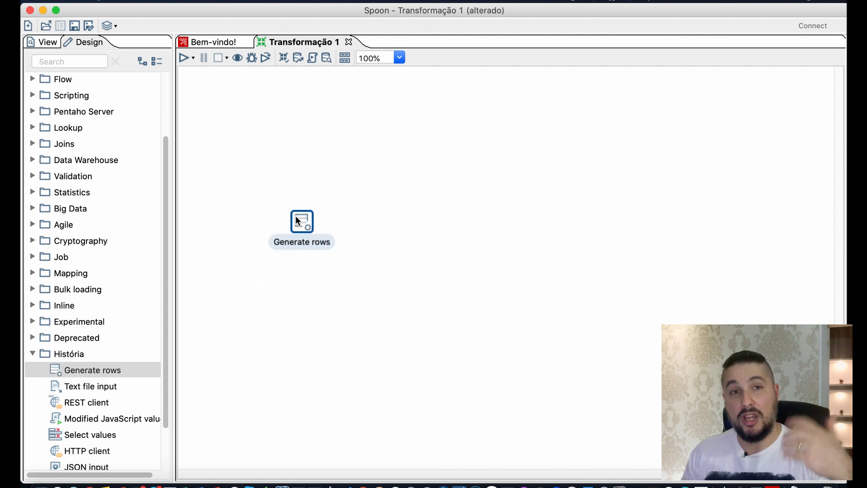
Step: In the Generate rows step, define a field named url with the copied PortalMunicipio address as its value
{"action": "mouse_move", "coordinate": [300, 212]}
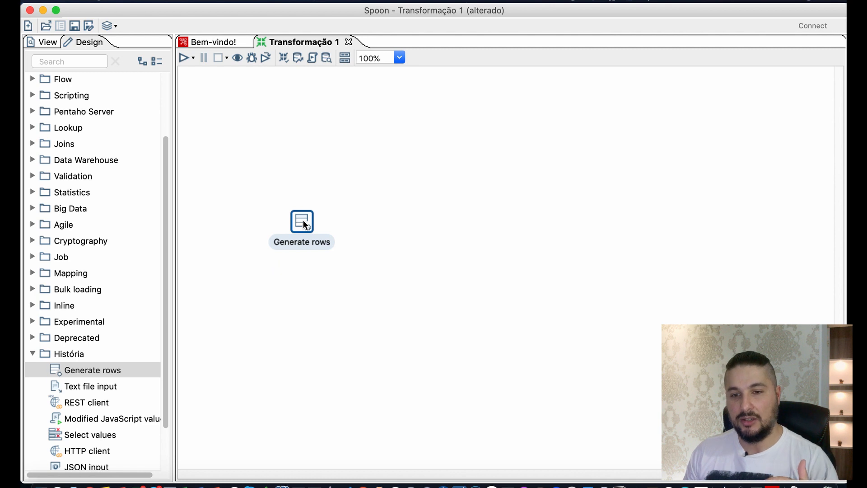
{"action": "double_click", "coordinate": [303, 219]}
{"action": "left_click", "coordinate": [410, 148]}
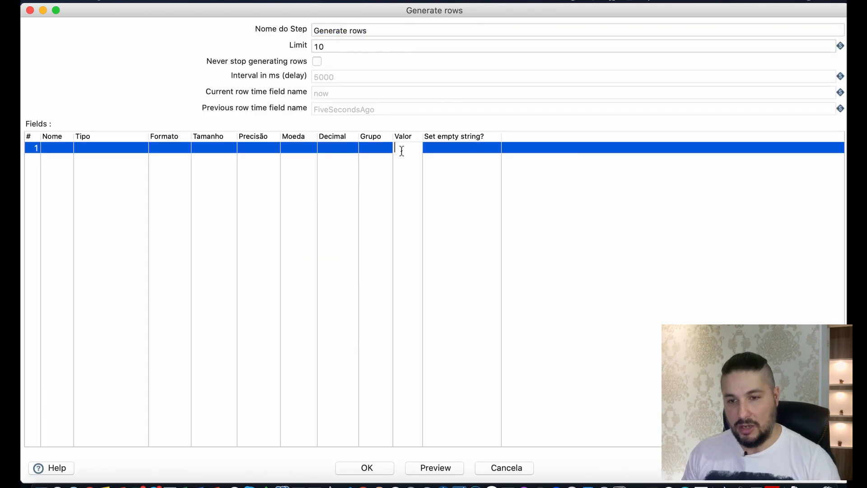
{"action": "key", "text": "super+v"}
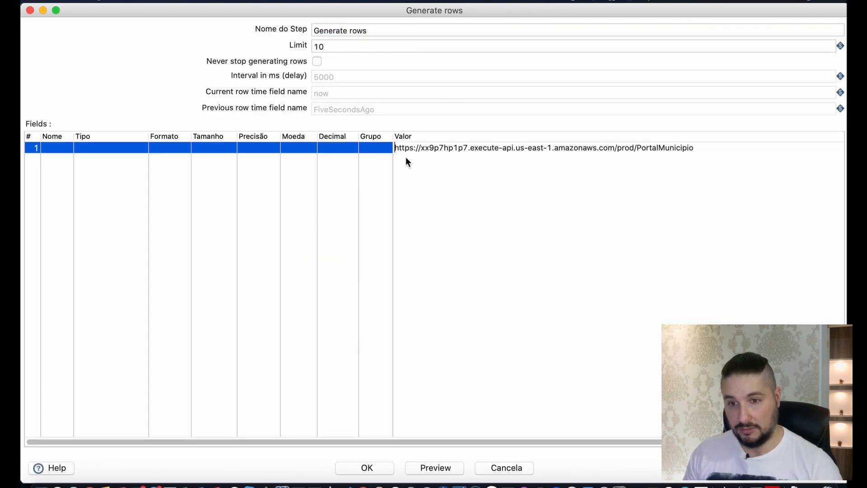
{"action": "left_click", "coordinate": [66, 156]}
{"action": "left_click", "coordinate": [63, 149]}
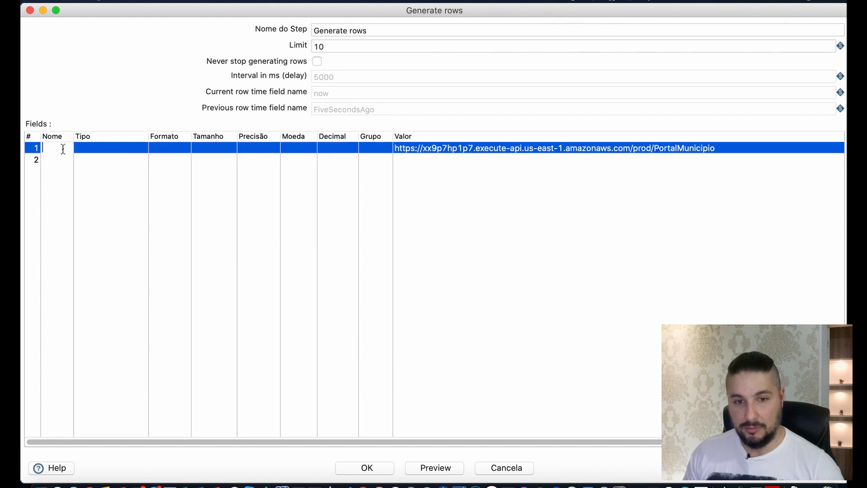
{"action": "type", "text": "url"}
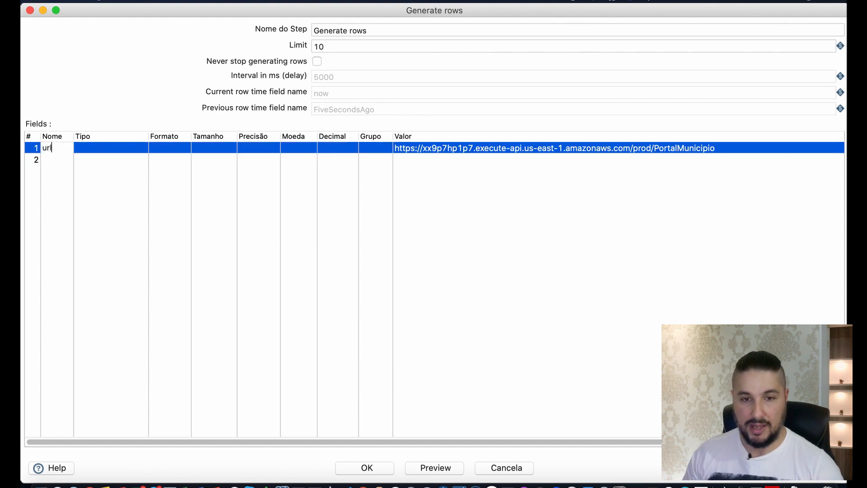
Step: Set the url field's type to String in the Generate rows step
{"action": "left_click", "coordinate": [155, 152]}
{"action": "left_click", "coordinate": [146, 150]}
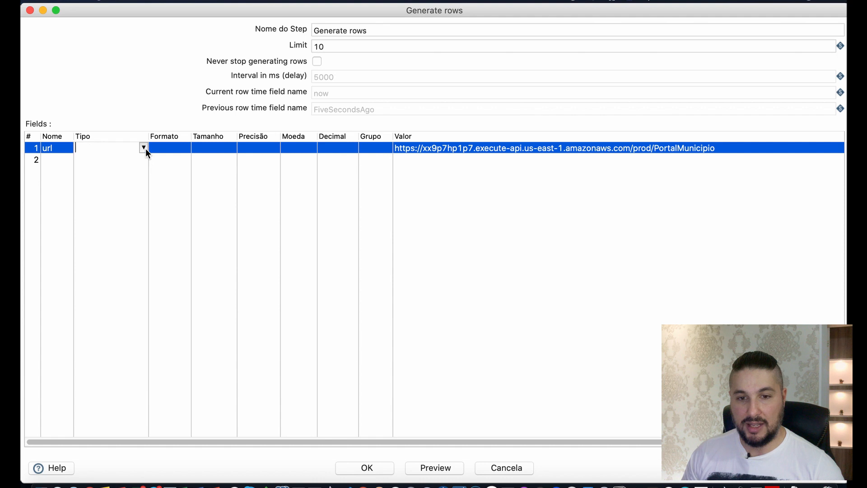
{"action": "left_click", "coordinate": [144, 149]}
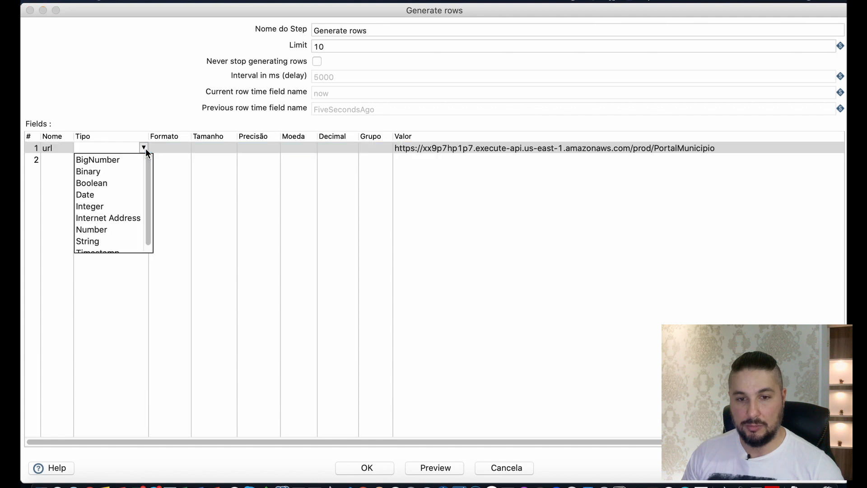
{"action": "left_click", "coordinate": [100, 242]}
{"action": "left_click", "coordinate": [31, 162]}
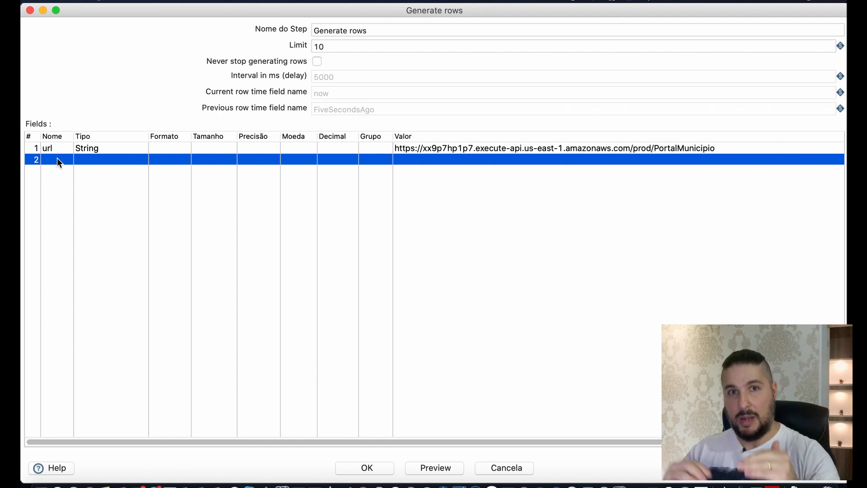
Step: Delete the empty second field row in the Generate rows step and preview 1 row of its output
{"action": "right_click", "coordinate": [27, 159]}
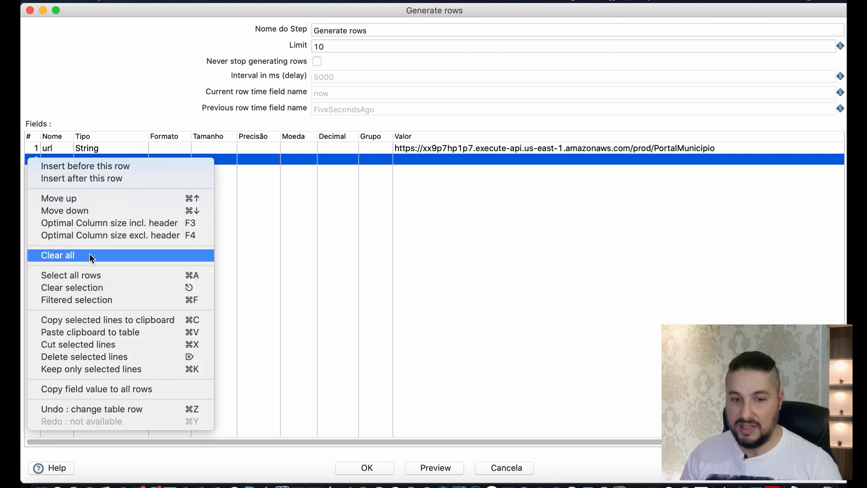
{"action": "left_click", "coordinate": [100, 356]}
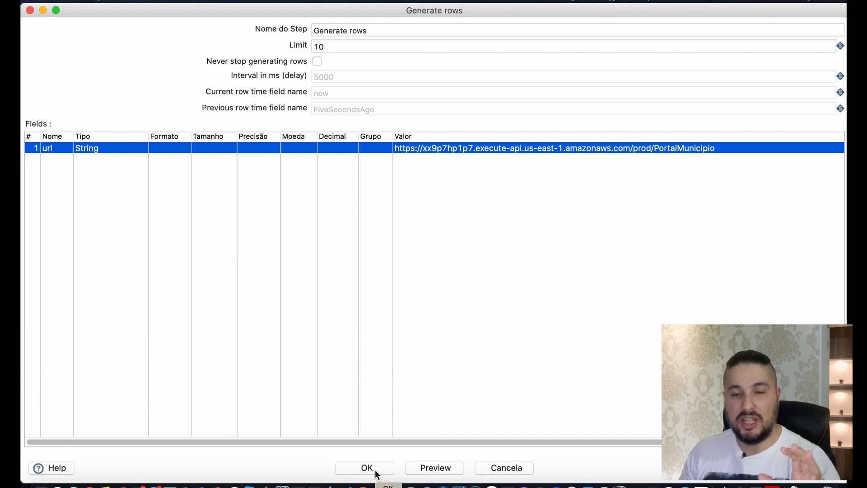
{"action": "left_click", "coordinate": [436, 470]}
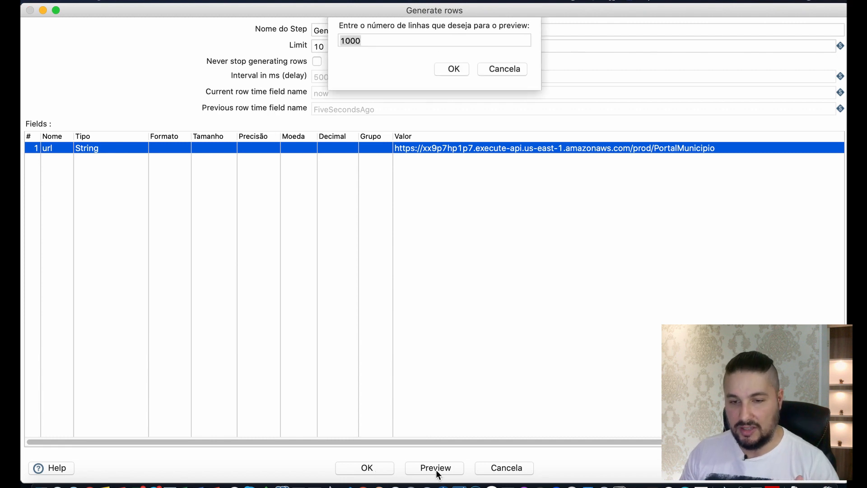
{"action": "left_click", "coordinate": [374, 48]}
{"action": "key", "text": "F11"}
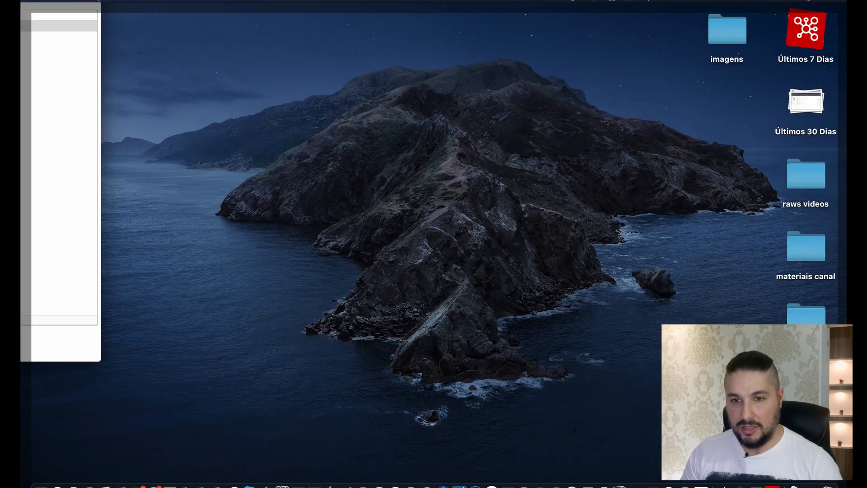
{"action": "key", "text": "F11"}
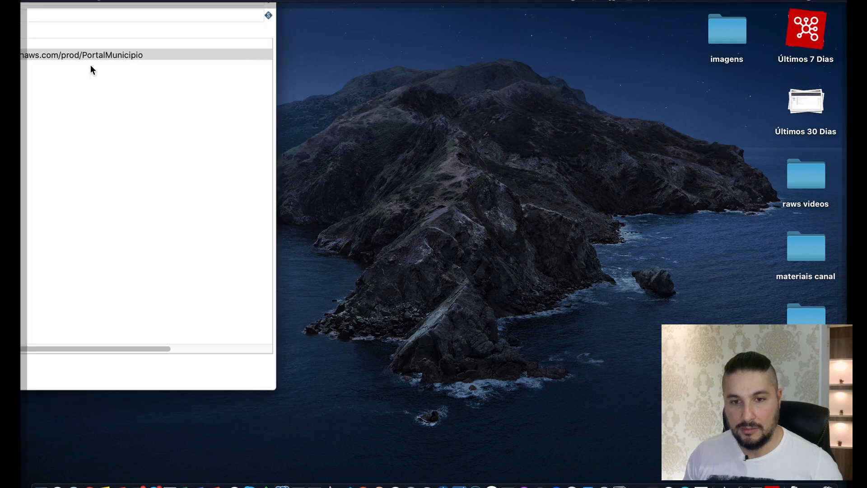
{"action": "key", "text": "BackSpace"}
{"action": "key", "text": "BackSpace"}
{"action": "key", "text": "Return"}
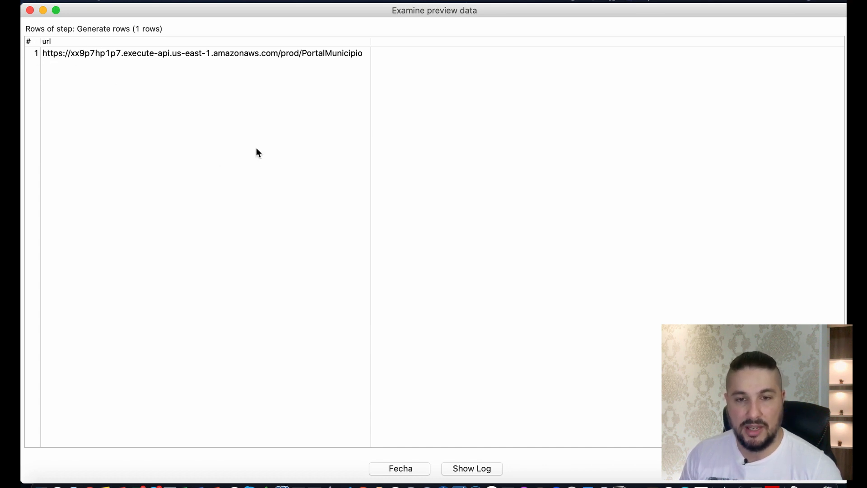
{"action": "left_click", "coordinate": [400, 468]}
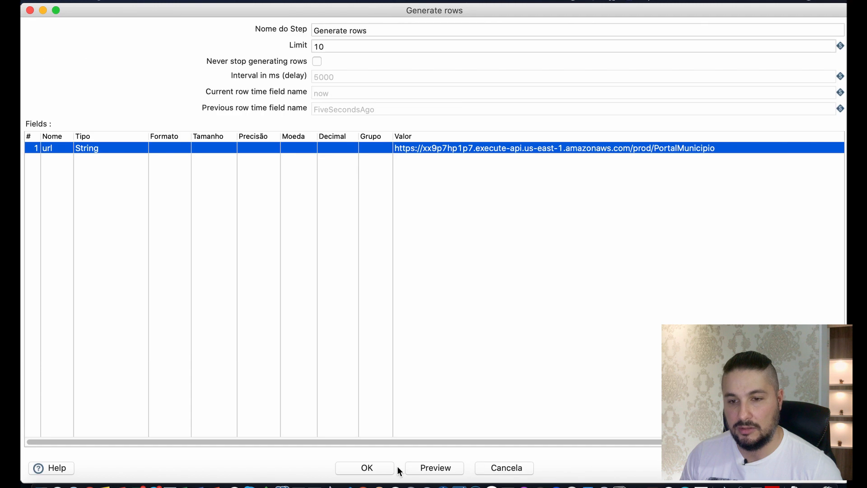
{"action": "left_click", "coordinate": [367, 470]}
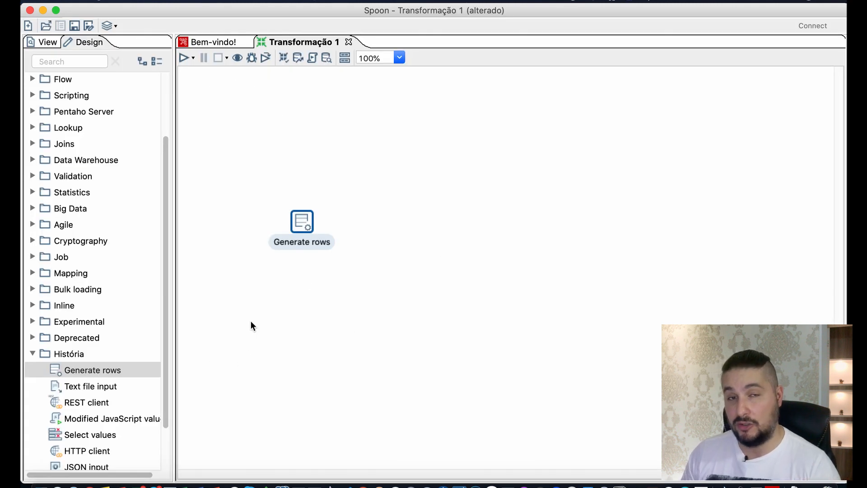
Step: Collapse the História category, search the design steps for "reques", and clear the search
{"action": "left_click", "coordinate": [31, 353]}
{"action": "scroll", "coordinate": [104, 203], "scroll_direction": "up", "scroll_amount": 5}
{"action": "left_click", "coordinate": [83, 62]}
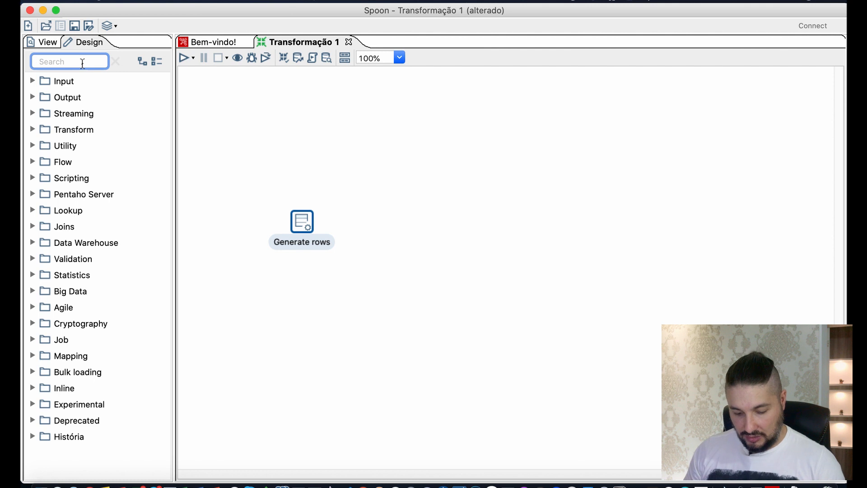
{"action": "type", "text": "reques"}
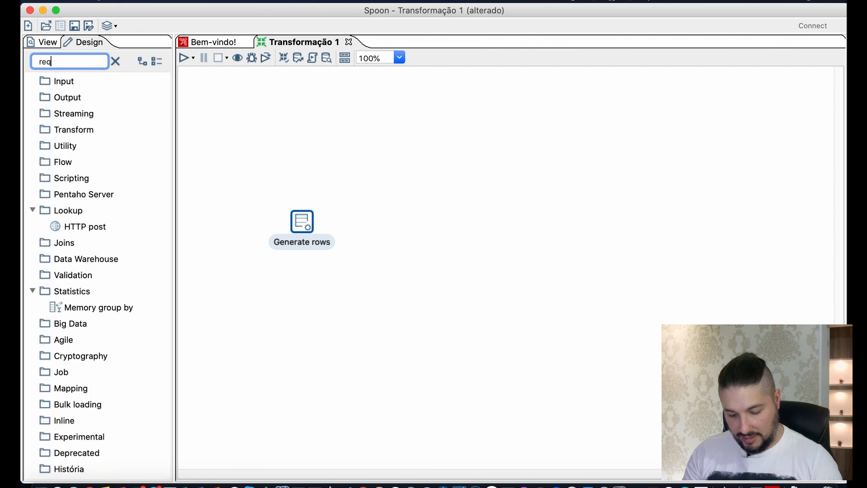
{"action": "key", "text": "BackSpace"}
{"action": "key", "text": "BackSpace"}
{"action": "key", "text": "BackSpace"}
{"action": "key", "text": "BackSpace"}
{"action": "key", "text": "BackSpace"}
{"action": "key", "text": "BackSpace"}
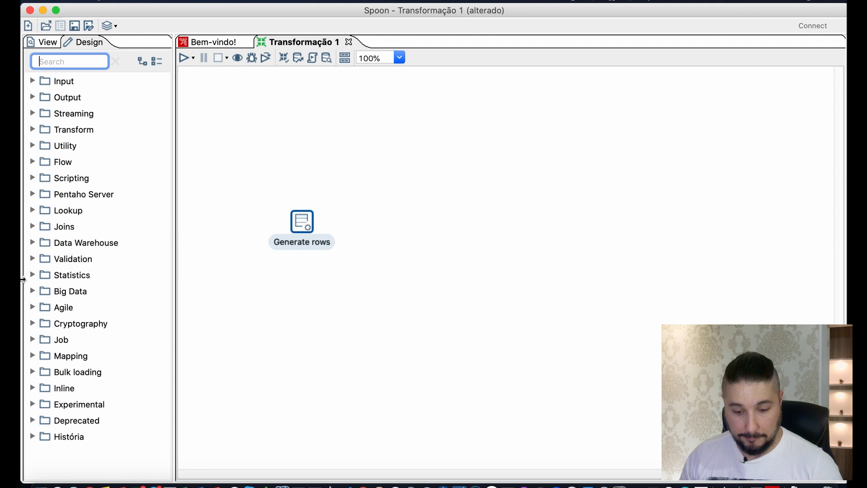
{"action": "type", "text": "re"}
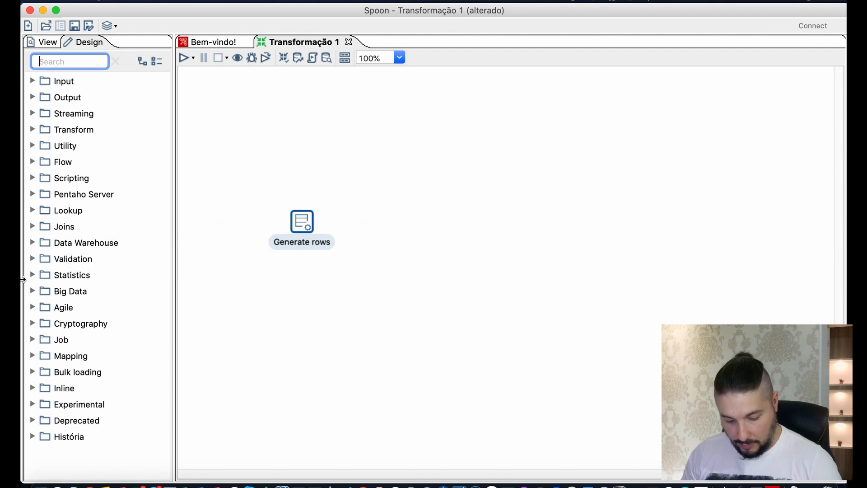
{"action": "type", "text": "ques"}
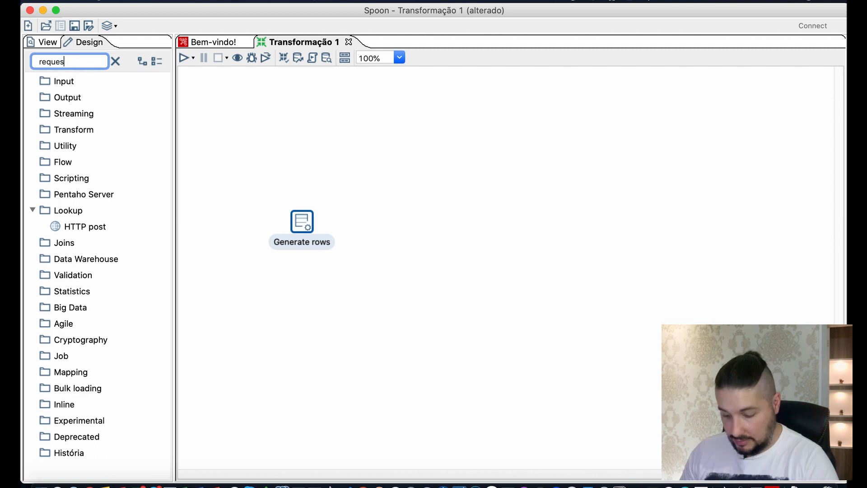
{"action": "key", "text": "BackSpace"}
{"action": "key", "text": "BackSpace"}
{"action": "key", "text": "BackSpace"}
{"action": "key", "text": "BackSpace"}
{"action": "key", "text": "BackSpace"}
{"action": "key", "text": "BackSpace"}
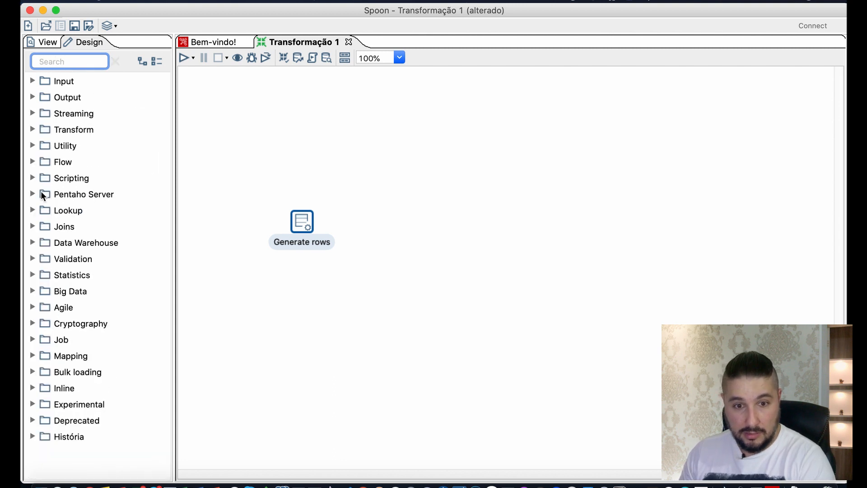
Step: Add a REST client step from the Lookup category and connect Generate rows to it with a hop
{"action": "left_click", "coordinate": [35, 209]}
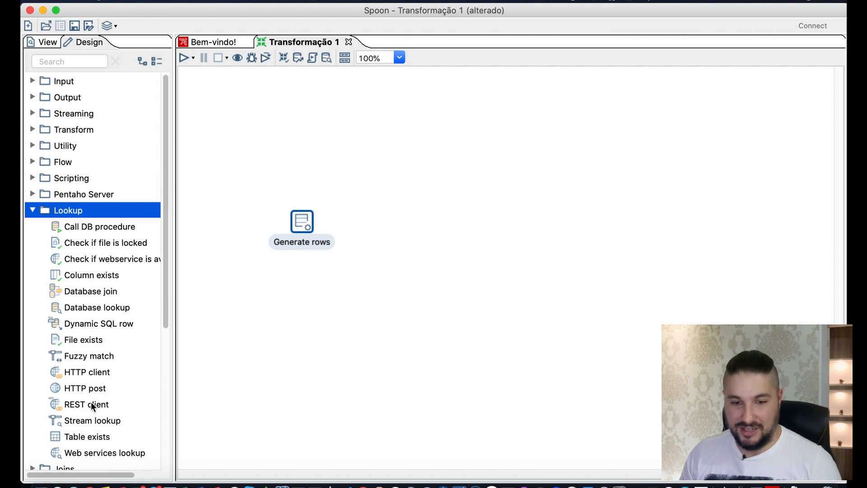
{"action": "left_click_drag", "start_coordinate": [91, 403], "coordinate": [395, 221]}
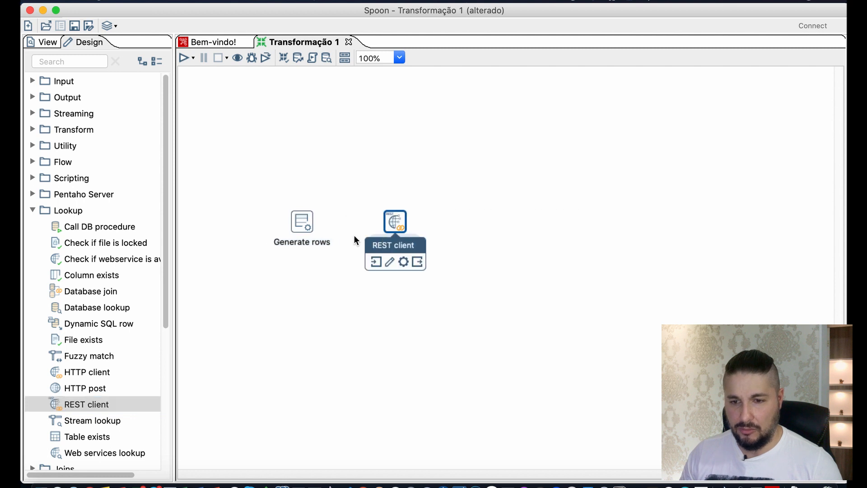
{"action": "mouse_move", "coordinate": [295, 226]}
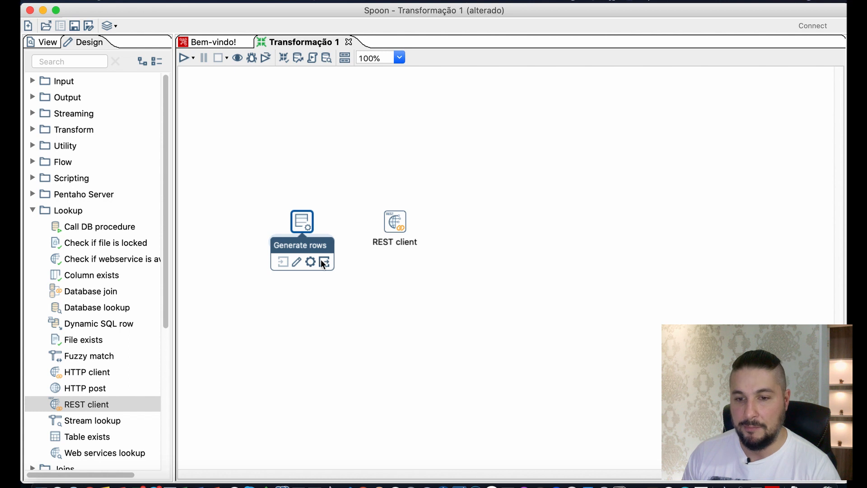
{"action": "left_click_drag", "start_coordinate": [324, 262], "coordinate": [385, 222]}
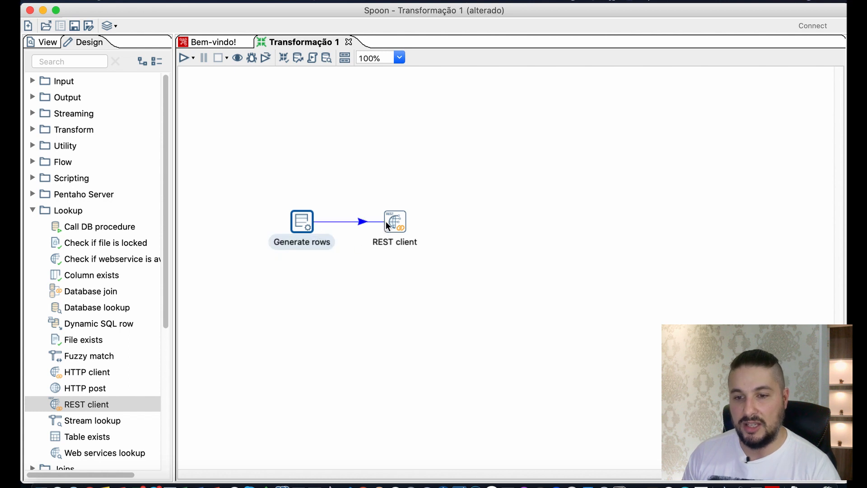
Step: Configure the REST client to accept its URL from the url field, keeping the GET method and the result output field
{"action": "double_click", "coordinate": [395, 223]}
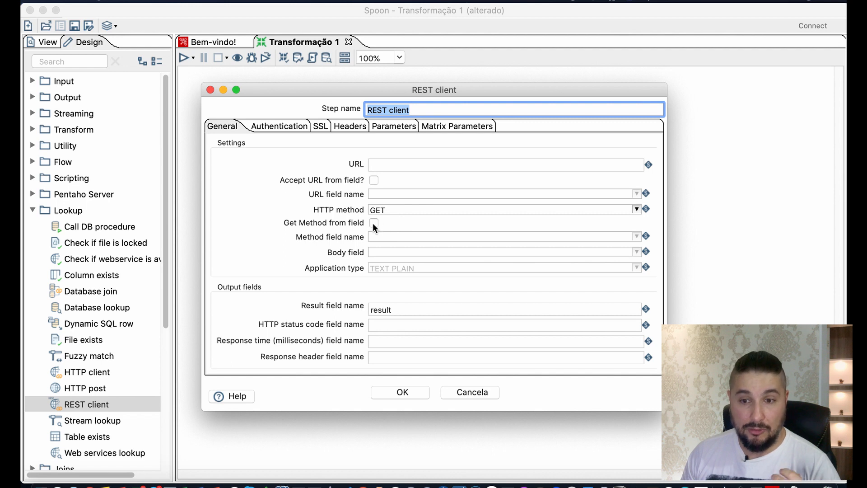
{"action": "left_click", "coordinate": [384, 165]}
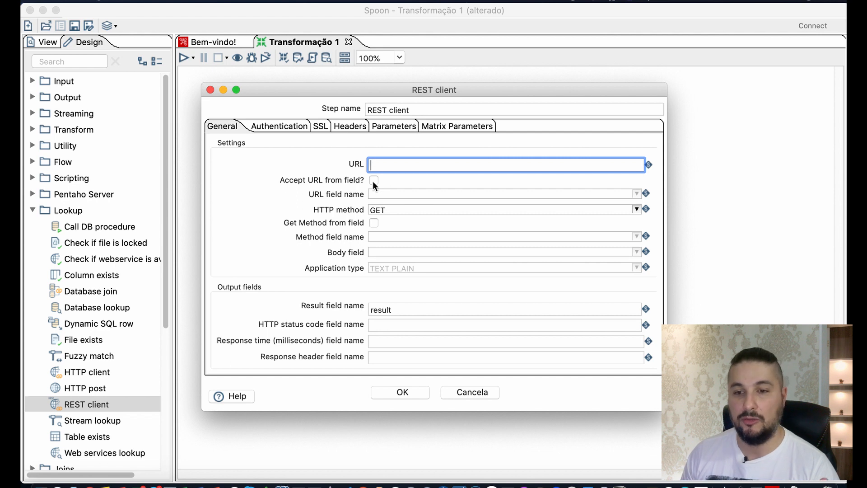
{"action": "left_click", "coordinate": [373, 180]}
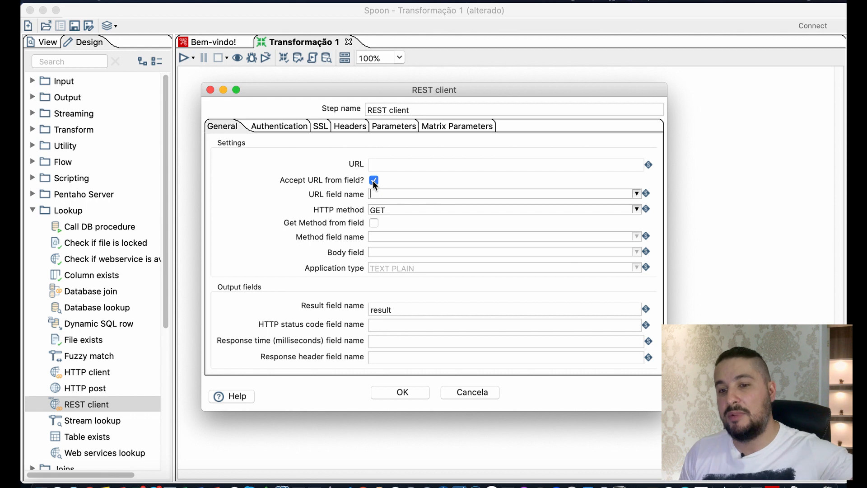
{"action": "left_click", "coordinate": [636, 194]}
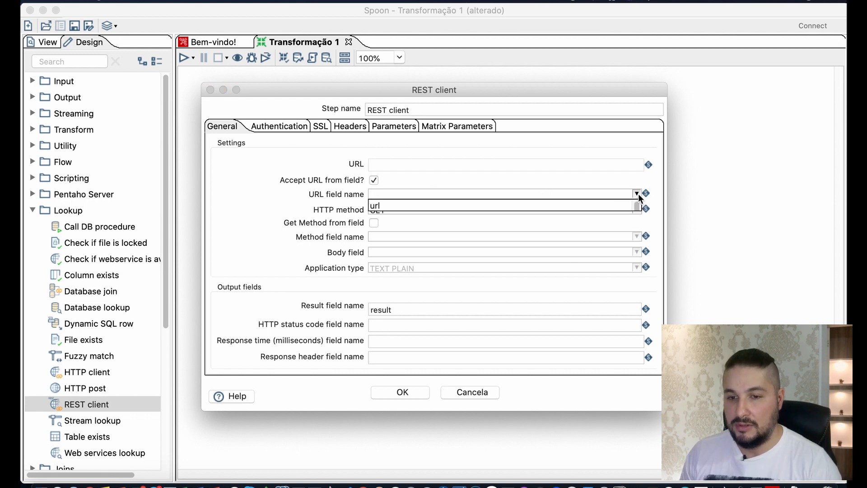
{"action": "left_click", "coordinate": [378, 207]}
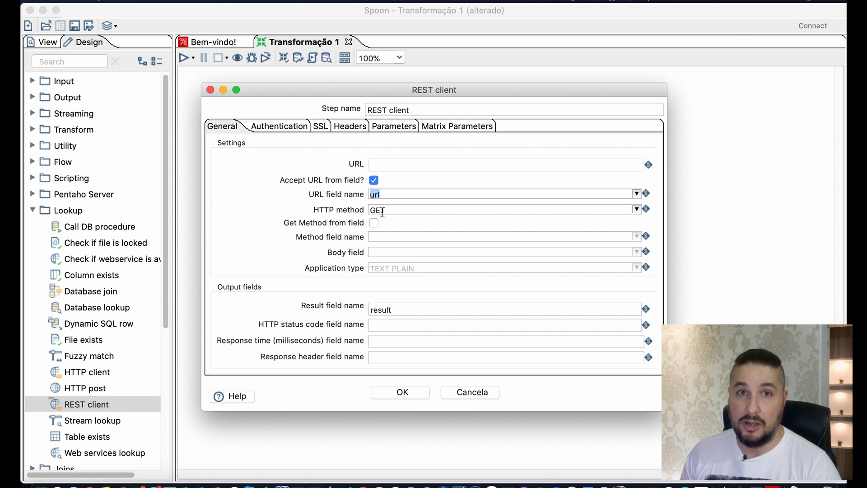
{"action": "left_click", "coordinate": [637, 208]}
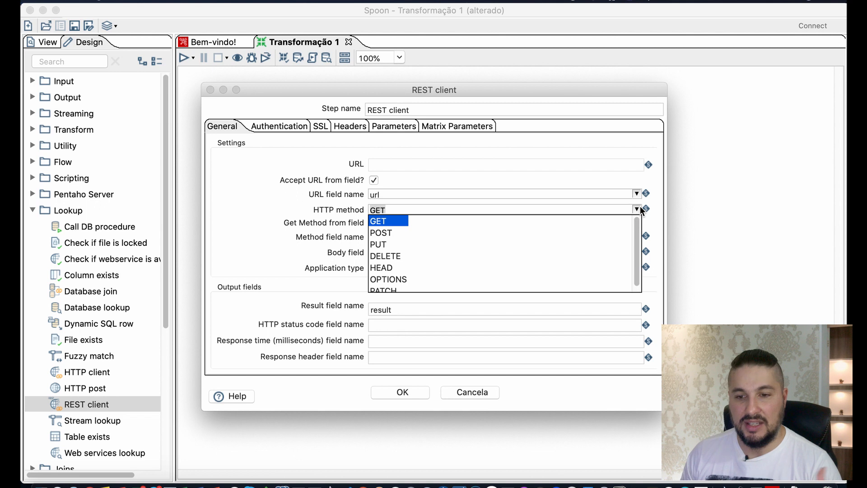
{"action": "left_click", "coordinate": [640, 209]}
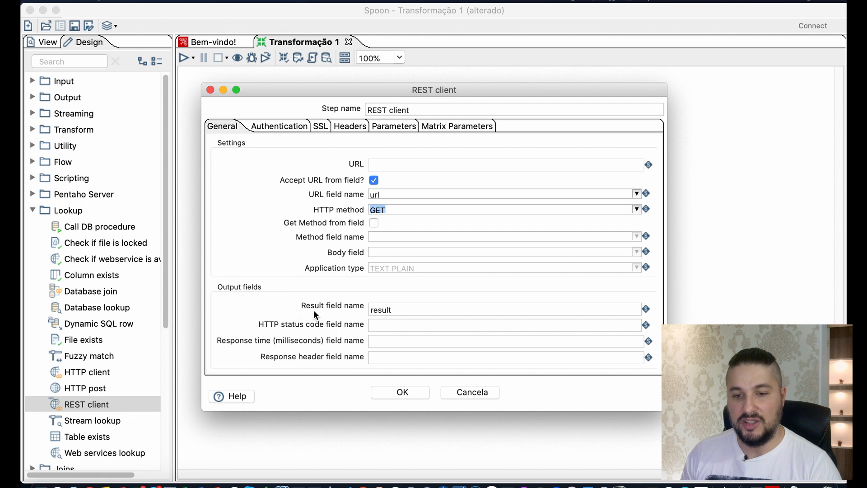
{"action": "left_click", "coordinate": [392, 310]}
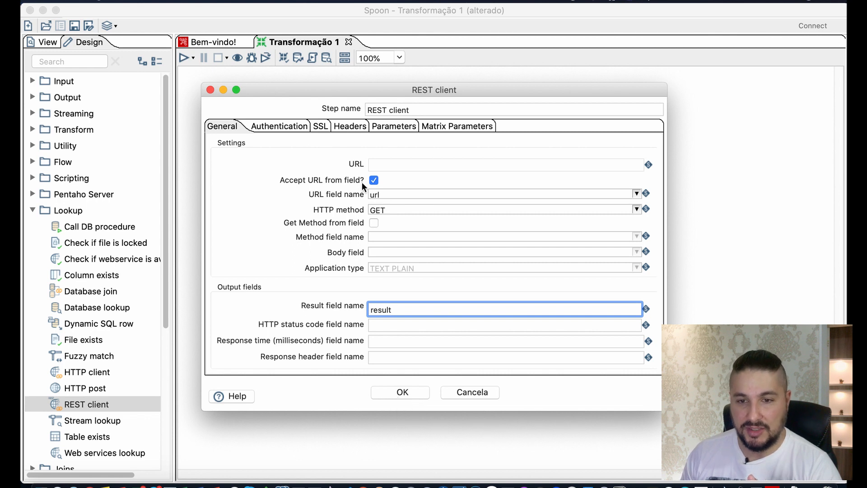
{"action": "left_click", "coordinate": [288, 126]}
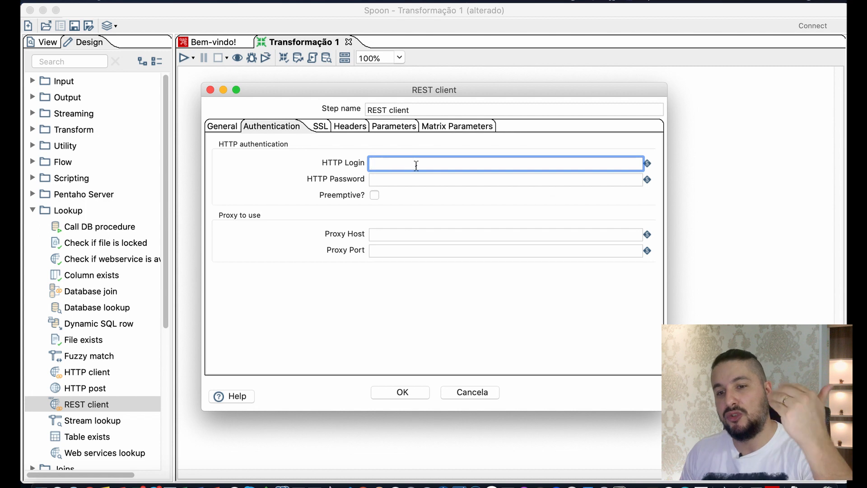
{"action": "left_click", "coordinate": [319, 129]}
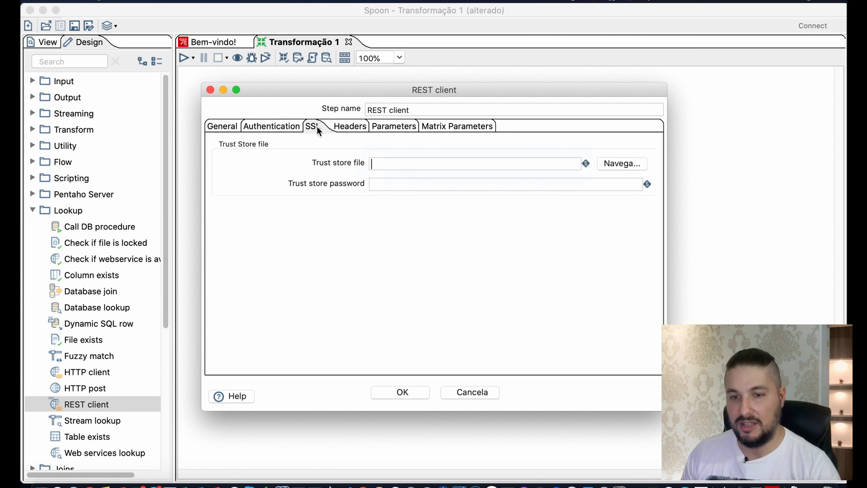
{"action": "left_click", "coordinate": [350, 125]}
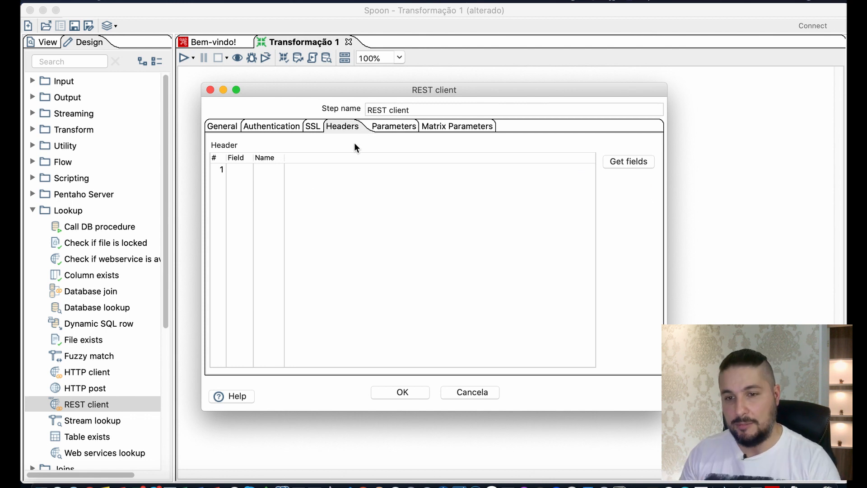
{"action": "left_click", "coordinate": [388, 125]}
{"action": "left_click", "coordinate": [222, 127]}
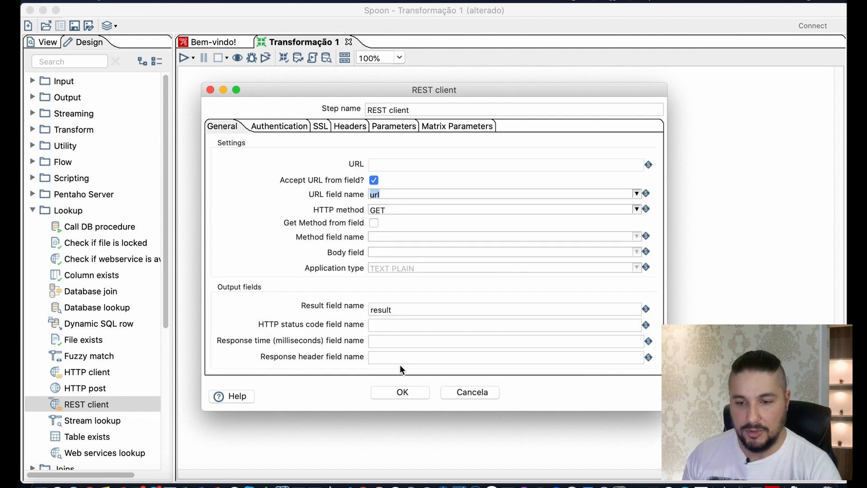
{"action": "left_click", "coordinate": [402, 394]}
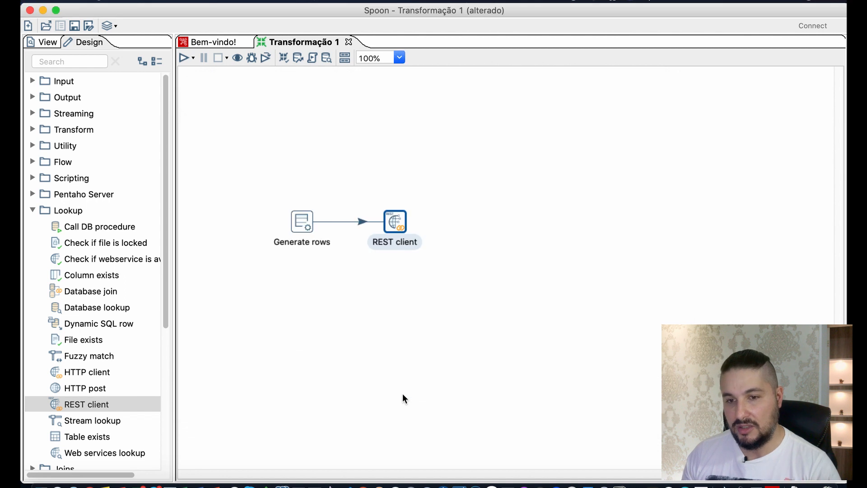
Step: Switch to Insomnia to review the JSON response of the Covid Municipios request, and return to Spoon
{"action": "left_click", "coordinate": [430, 336]}
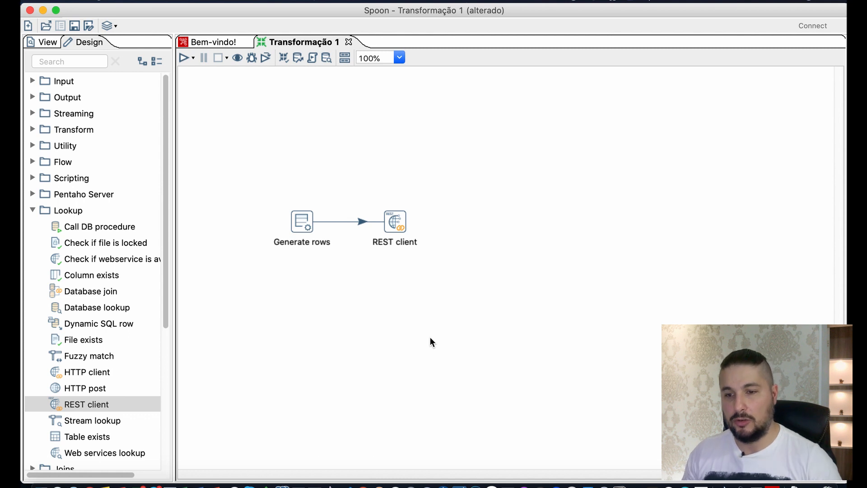
{"action": "key", "text": "ctrl+Right"}
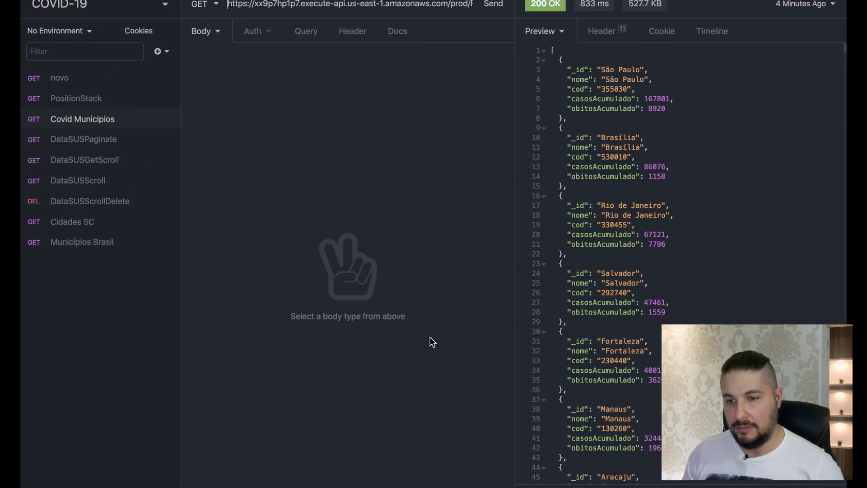
{"action": "key", "text": "ctrl+Left"}
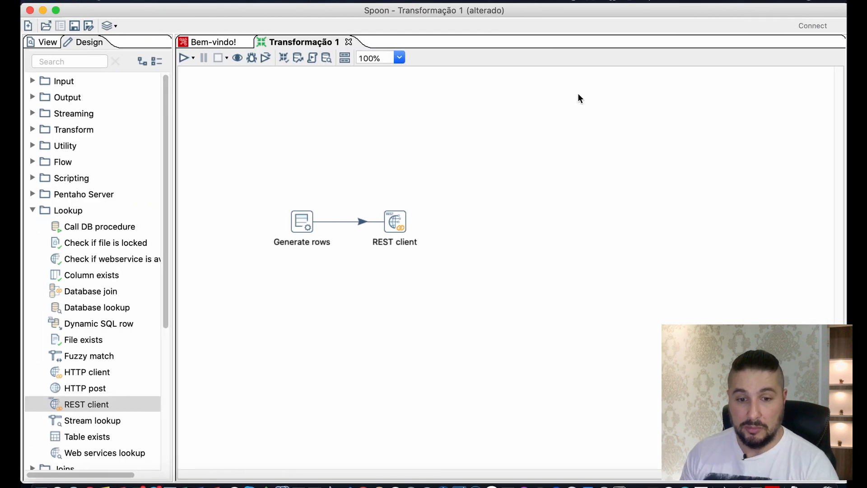
Step: Search the design steps for "json" and add a JSON input step to the canvas after the REST client
{"action": "left_click", "coordinate": [51, 61]}
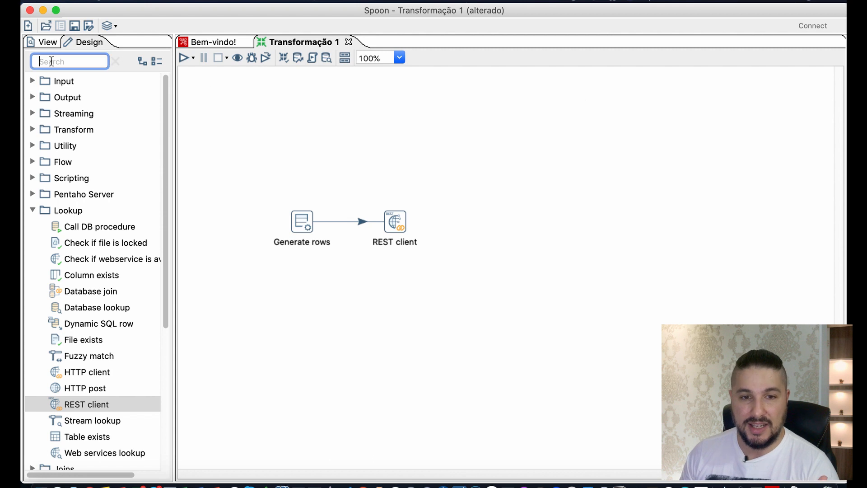
{"action": "type", "text": "json"}
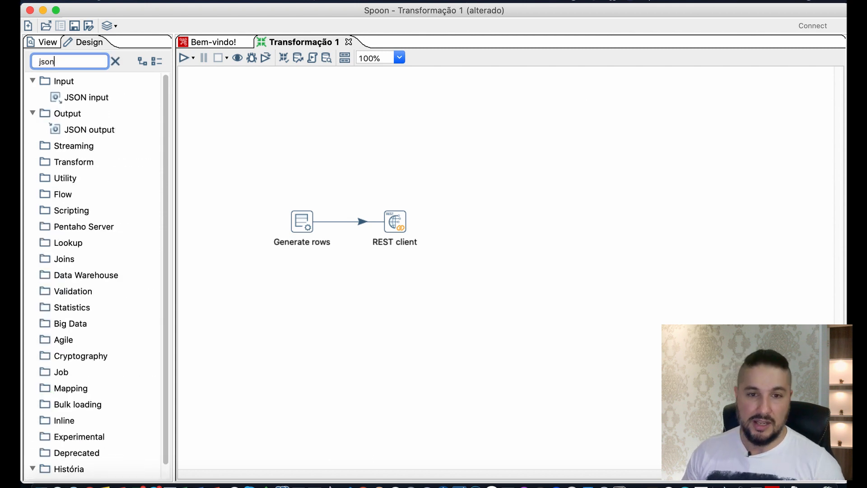
{"action": "left_click_drag", "start_coordinate": [91, 96], "coordinate": [480, 217]}
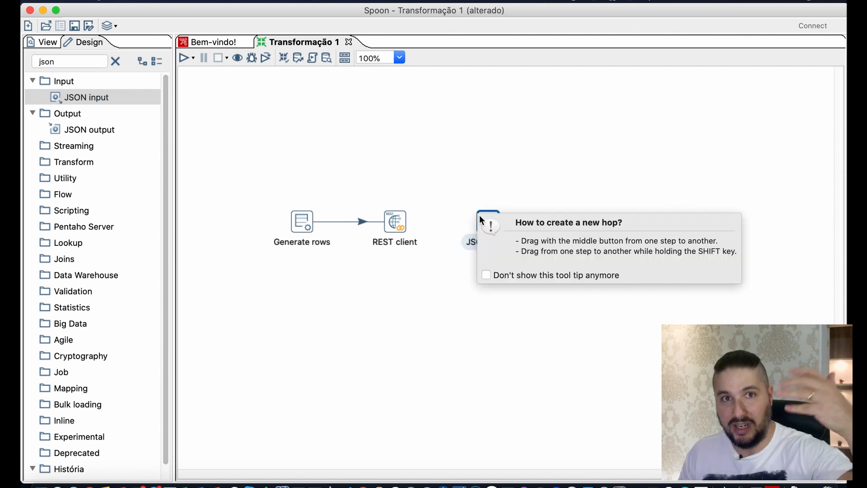
{"action": "left_click", "coordinate": [400, 221]}
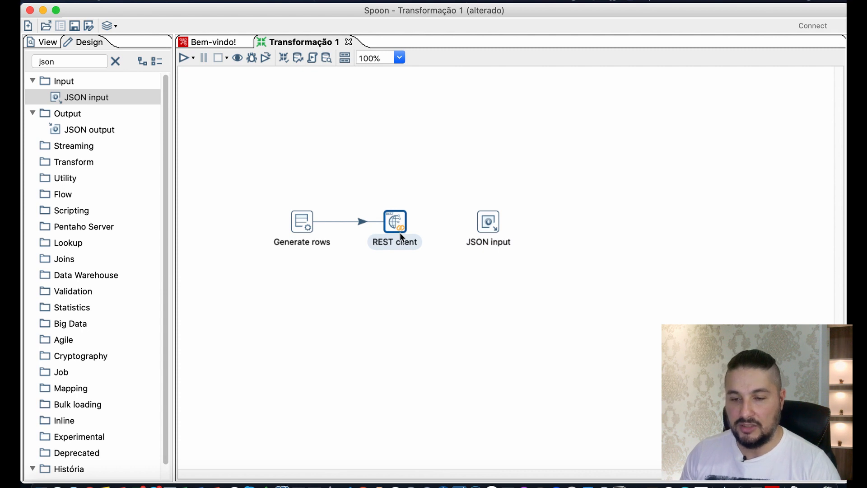
Step: Rename the REST client step as Chamada API
{"action": "mouse_move", "coordinate": [396, 227]}
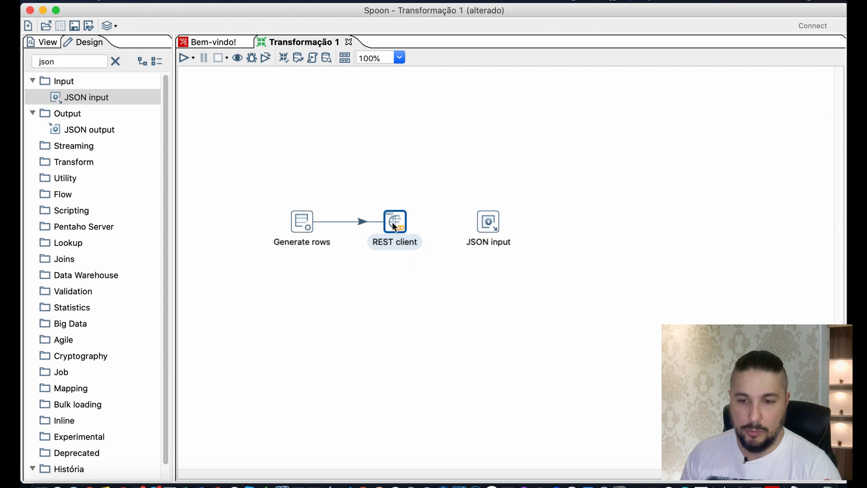
{"action": "double_click", "coordinate": [392, 221]}
{"action": "left_click", "coordinate": [415, 110]}
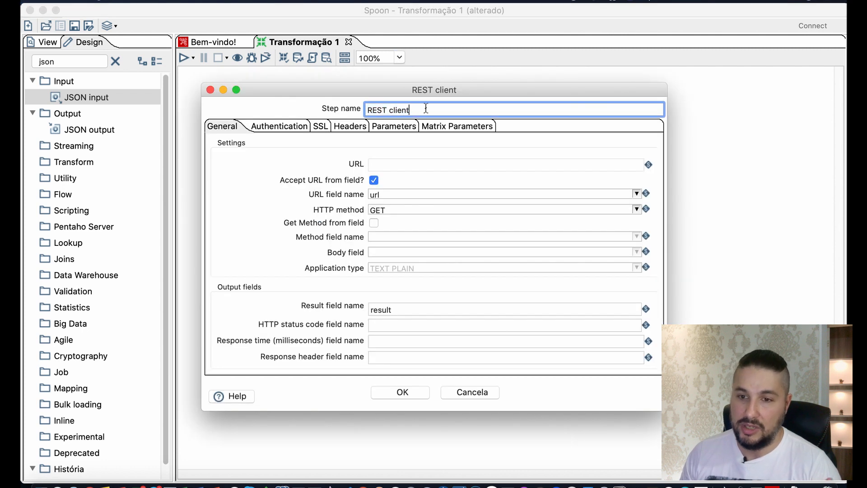
{"action": "left_click_drag", "start_coordinate": [416, 110], "coordinate": [366, 111]}
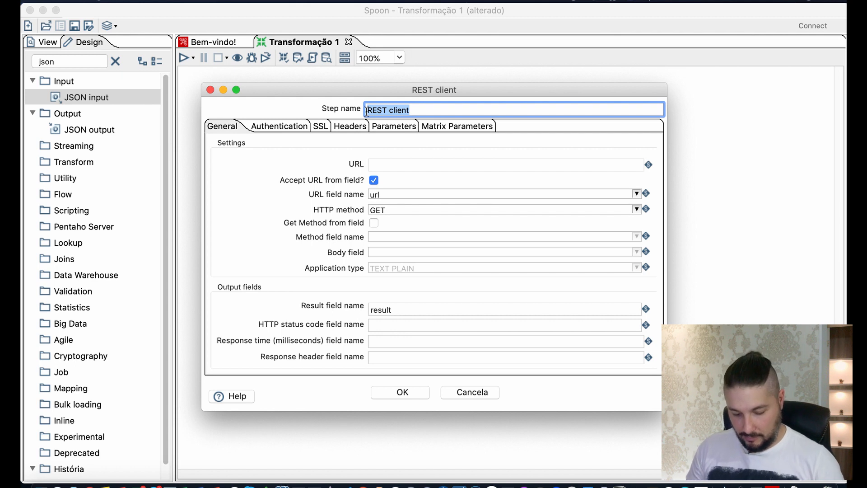
{"action": "type", "text": "Chamada "}
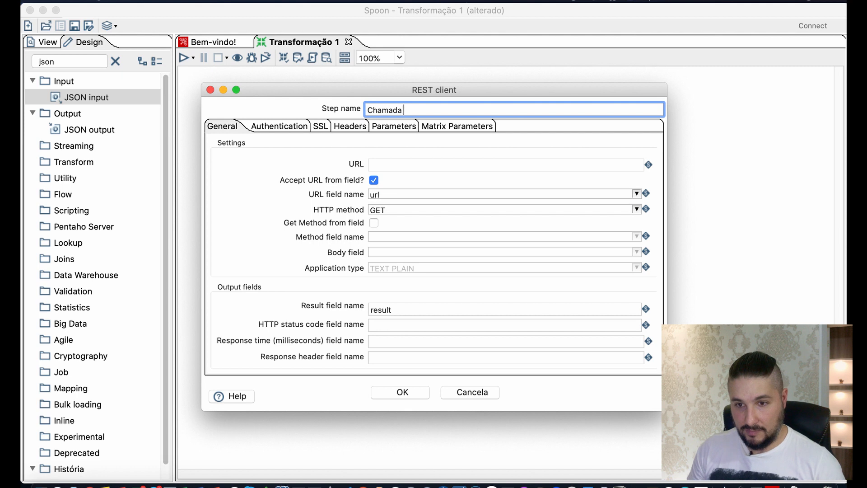
{"action": "type", "text": "API"}
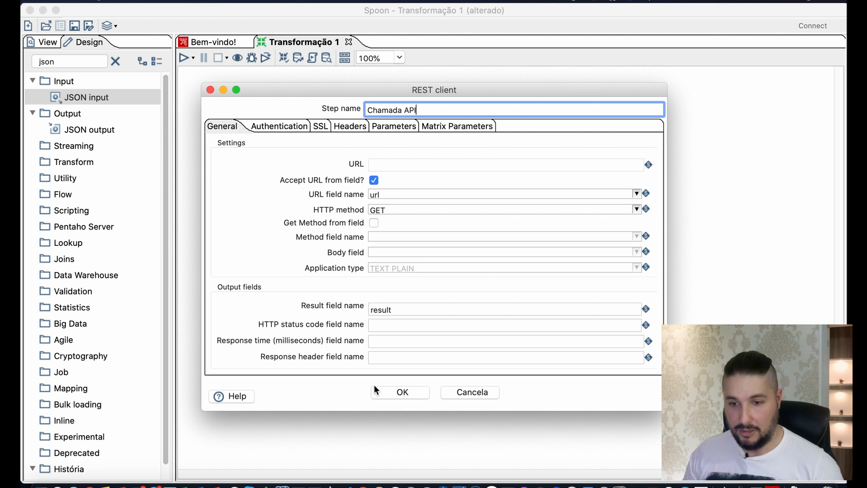
{"action": "left_click", "coordinate": [397, 392]}
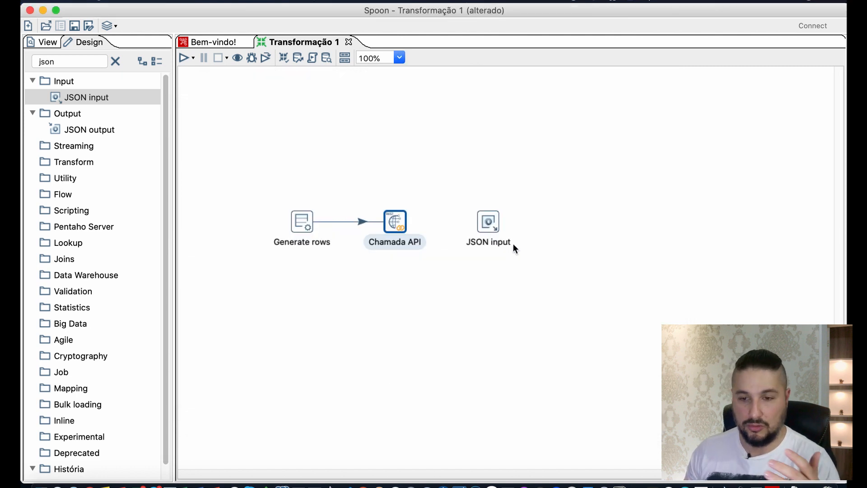
Step: Connect Chamada API to JSON input with a hop as the main output of step
{"action": "mouse_move", "coordinate": [399, 224]}
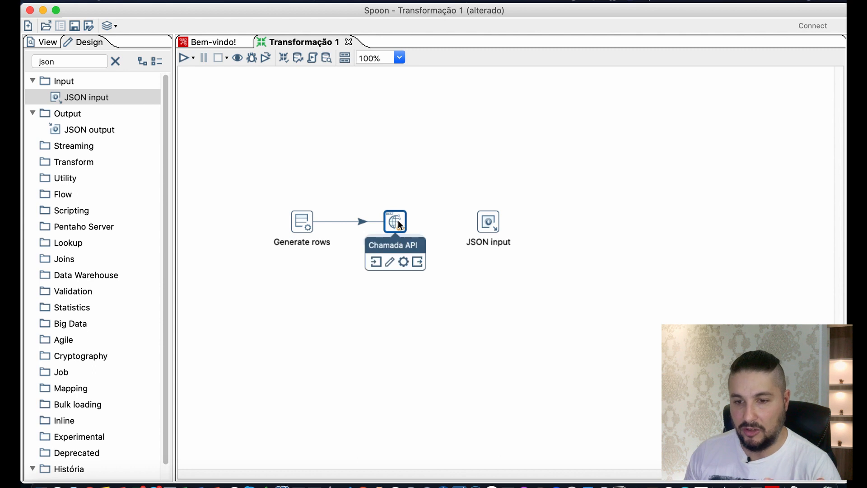
{"action": "left_click_drag", "start_coordinate": [419, 263], "coordinate": [487, 221]}
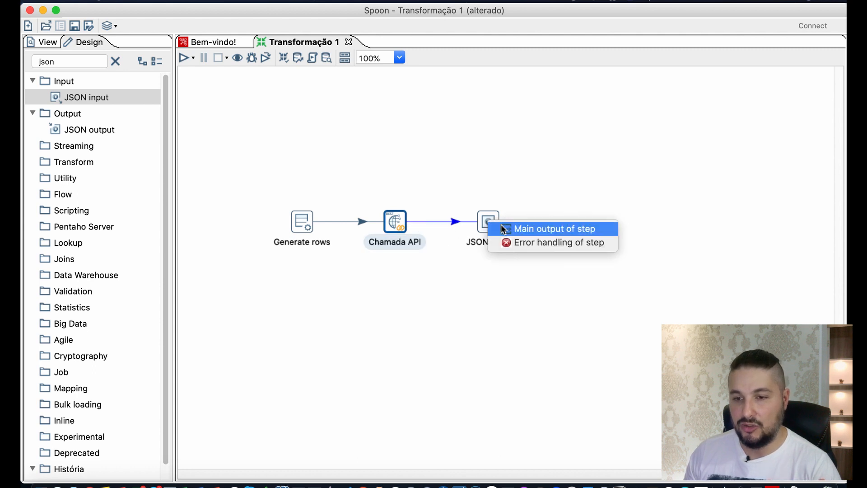
{"action": "left_click", "coordinate": [508, 230]}
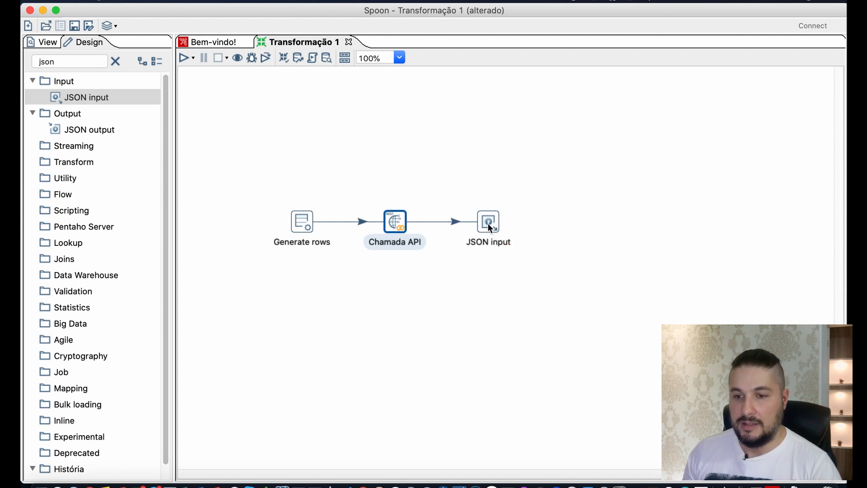
Step: Set the JSON input source to come from a previous step, using the result field
{"action": "double_click", "coordinate": [488, 223]}
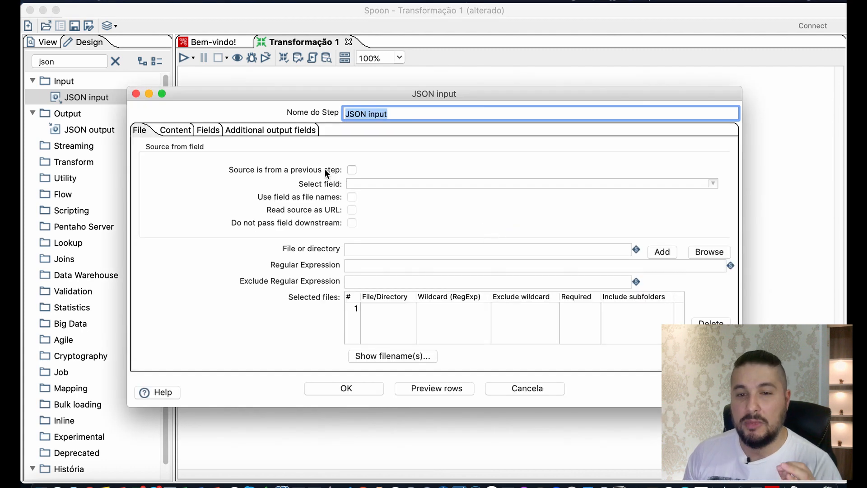
{"action": "left_click", "coordinate": [352, 170]}
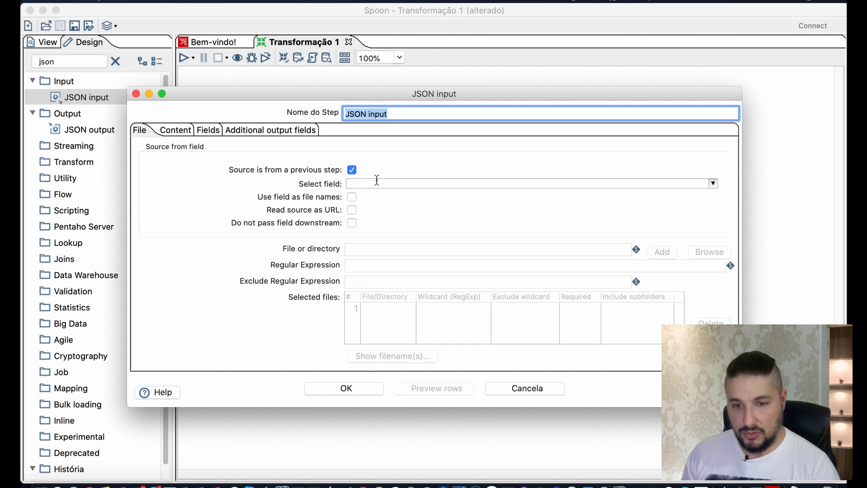
{"action": "left_click", "coordinate": [713, 183]}
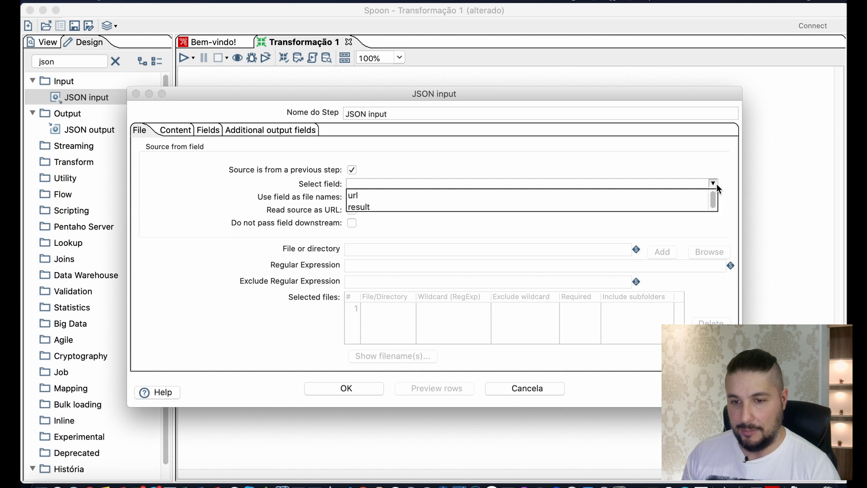
{"action": "left_click", "coordinate": [362, 206]}
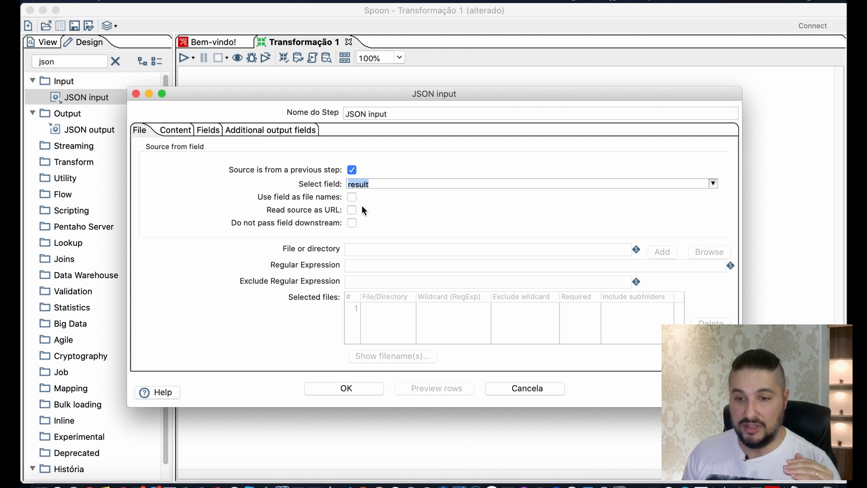
Step: Add _id and nome as the first two field names of the JSON input step, checking the response in Insomnia
{"action": "left_click", "coordinate": [209, 130]}
{"action": "left_click", "coordinate": [157, 158]}
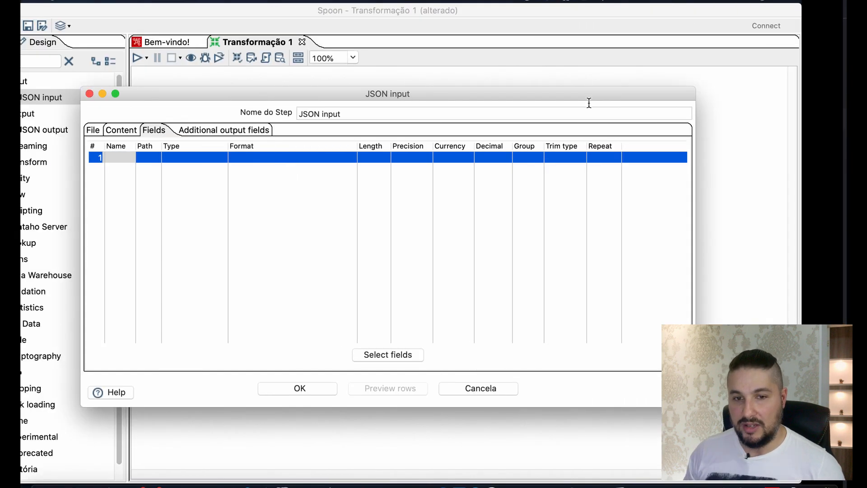
{"action": "left_click", "coordinate": [174, 158]}
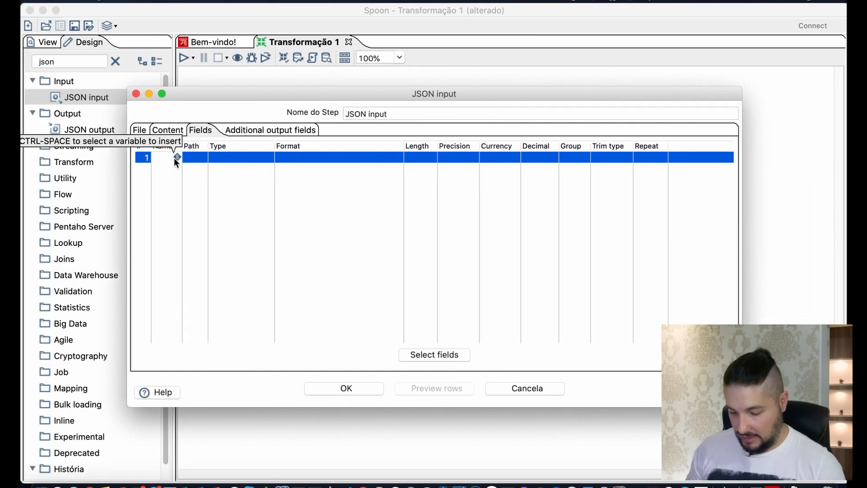
{"action": "type", "text": "_id"}
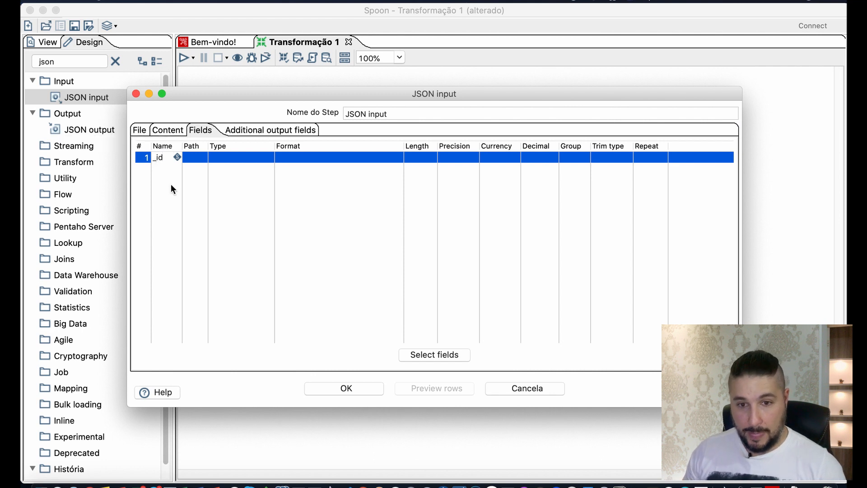
{"action": "left_click", "coordinate": [162, 167]}
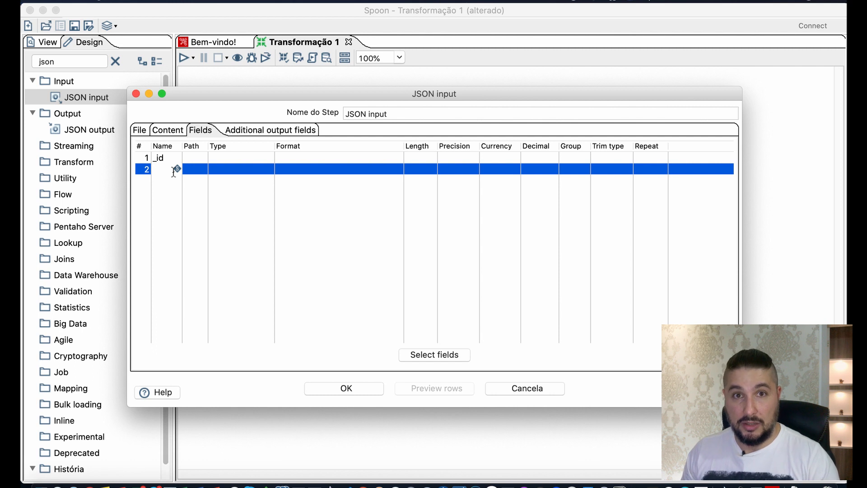
{"action": "key", "text": "ctrl+Right"}
{"action": "key", "text": "ctrl+Left"}
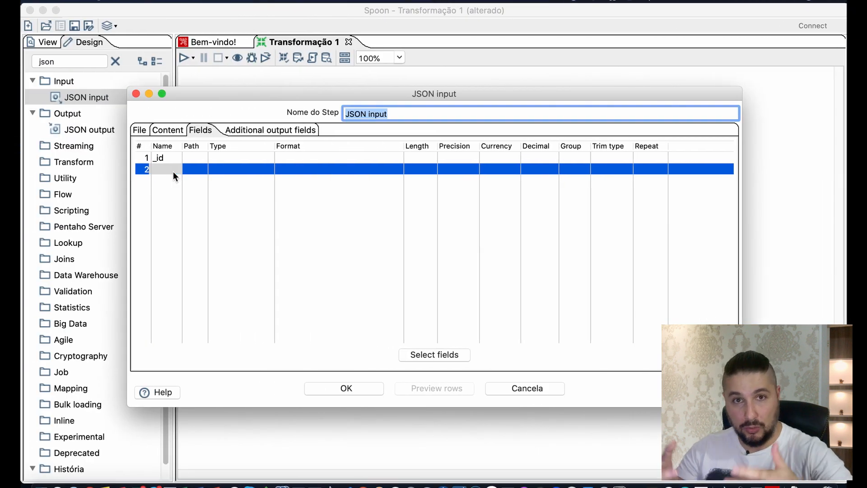
{"action": "left_click", "coordinate": [169, 159]}
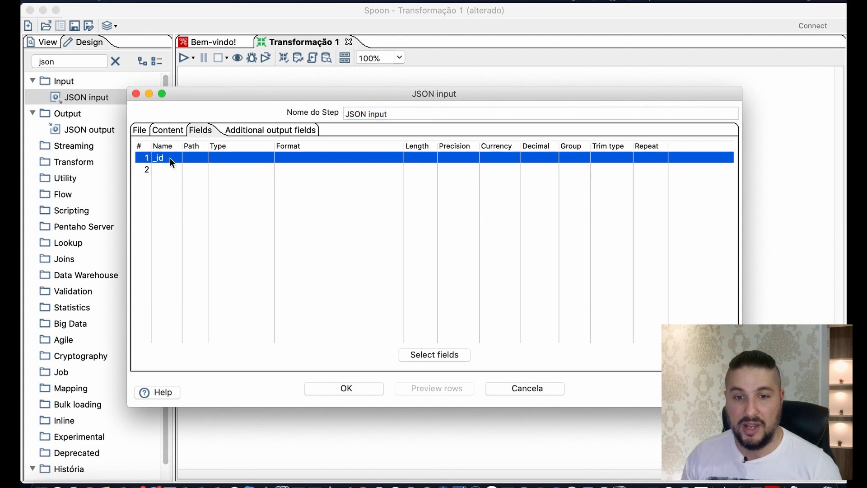
{"action": "left_click", "coordinate": [170, 168]}
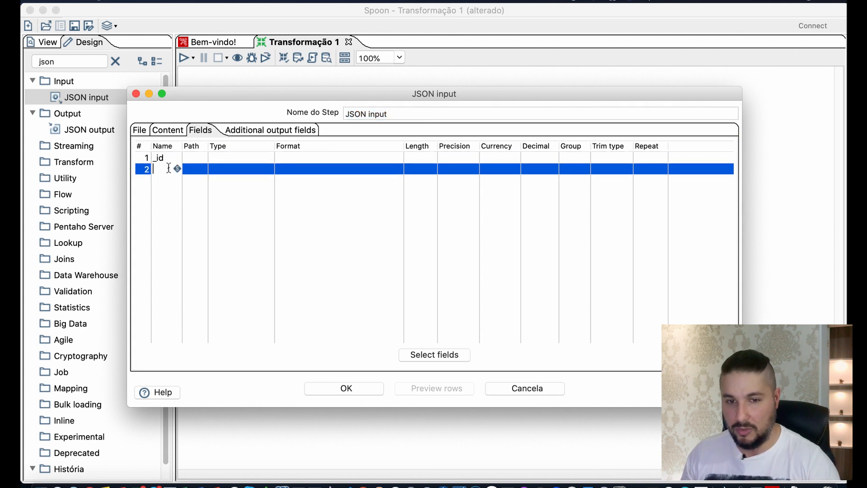
{"action": "type", "text": "nome"}
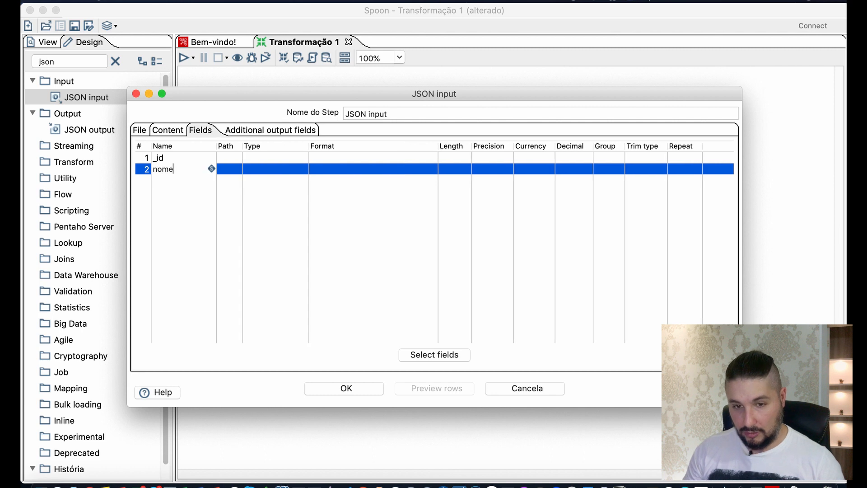
Step: Check the key names in the Insomnia response and add cod and casosAcumulado as the third and fourth JSON input fields
{"action": "key", "text": "ctrl+Right"}
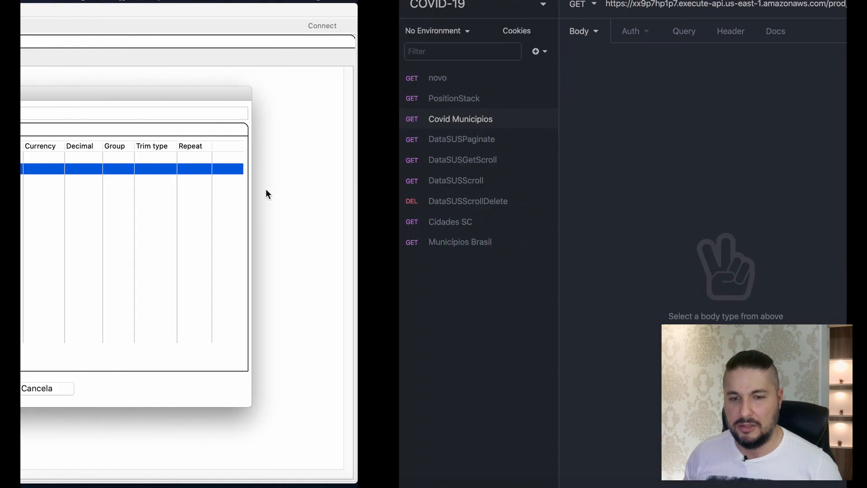
{"action": "key", "text": "ctrl+Left"}
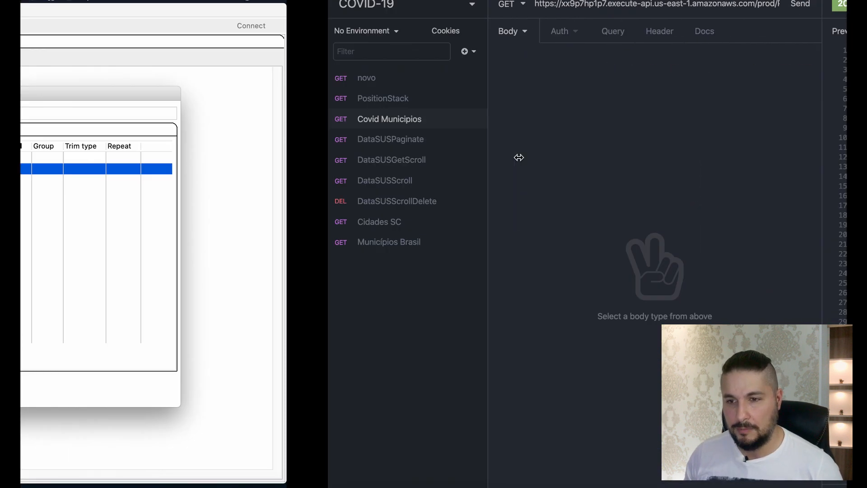
{"action": "left_click", "coordinate": [161, 179]}
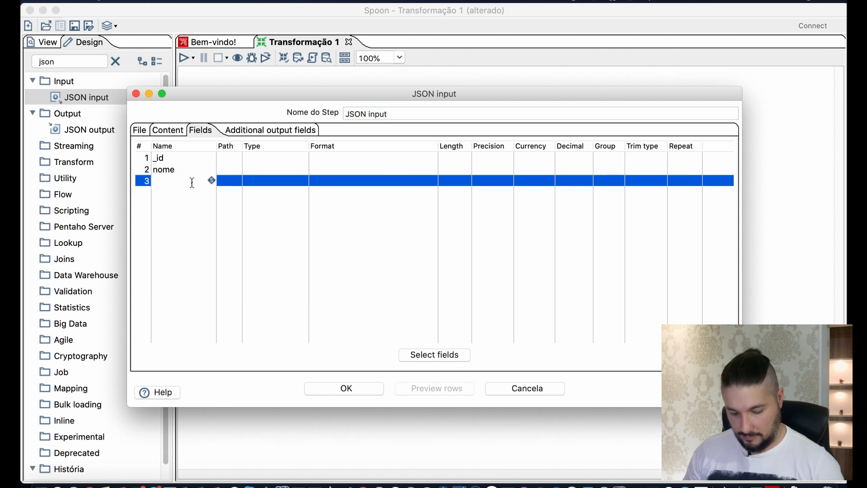
{"action": "type", "text": "cod"}
{"action": "left_click", "coordinate": [187, 192]}
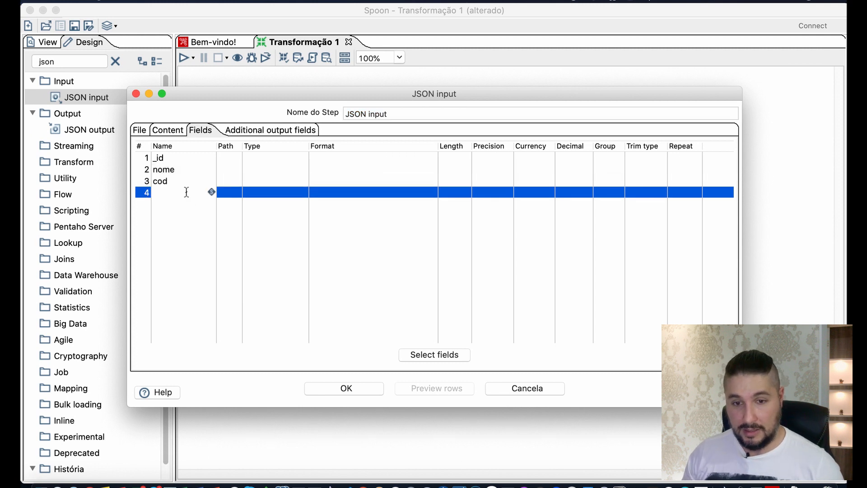
{"action": "type", "text": "cas"}
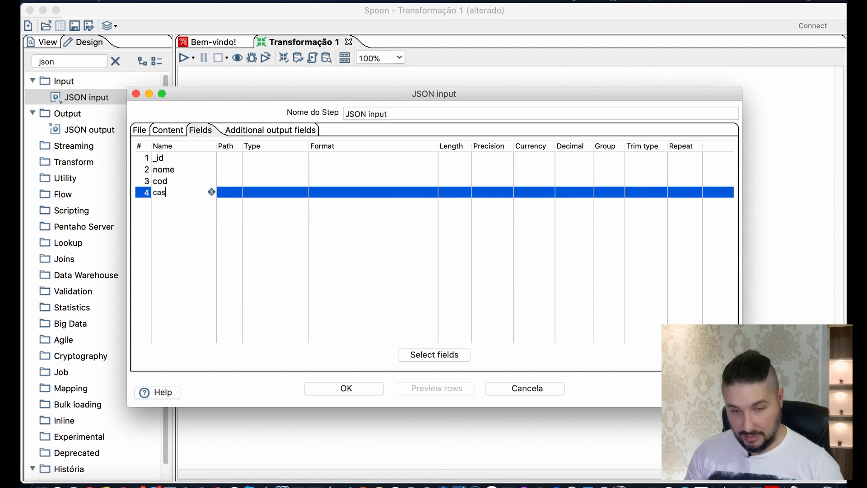
{"action": "type", "text": "osAcumulado"}
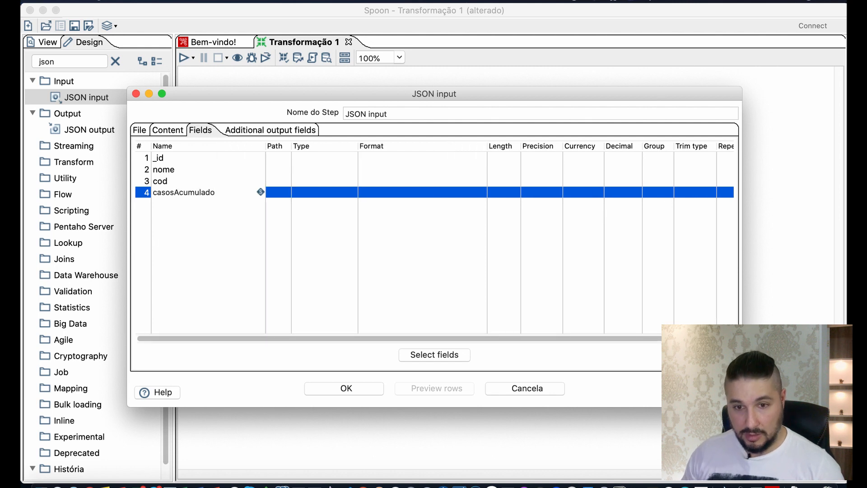
Step: Copy the obitosAcumulado key from the Insomnia response and paste it in Spoon as the fifth JSON input field name
{"action": "key", "text": "ctrl+Right"}
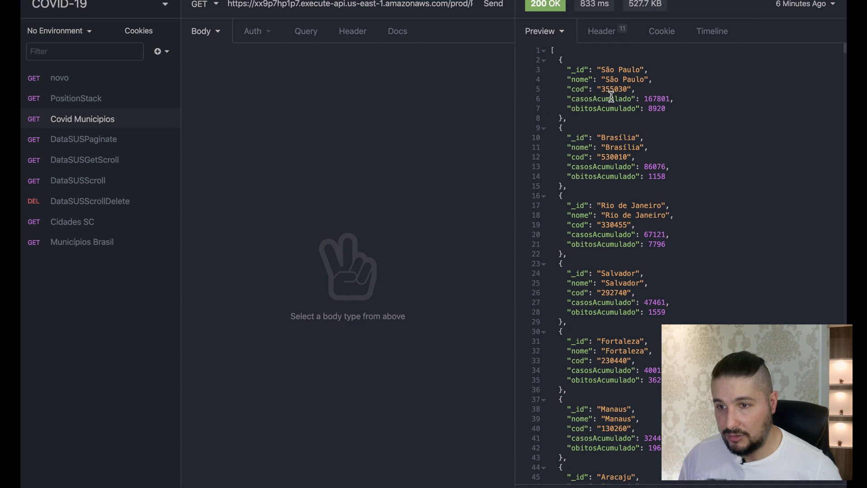
{"action": "double_click", "coordinate": [581, 109]}
{"action": "key", "text": "super+c"}
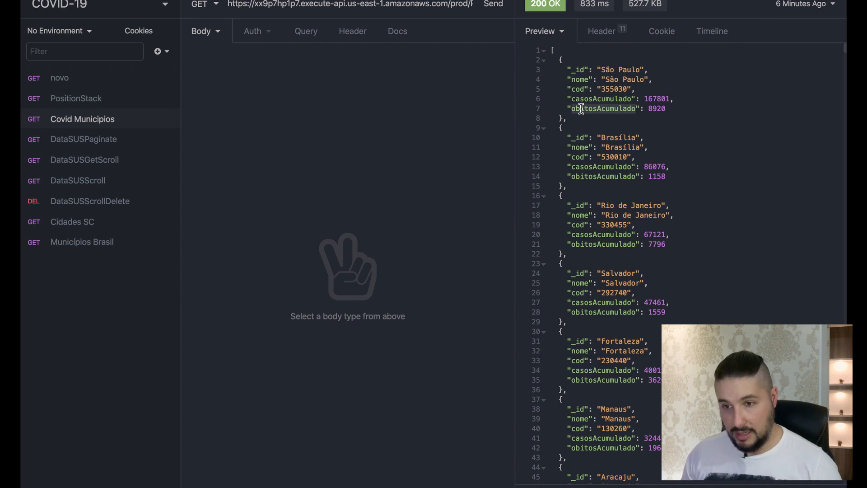
{"action": "key", "text": "ctrl+Left"}
{"action": "left_click", "coordinate": [183, 204]}
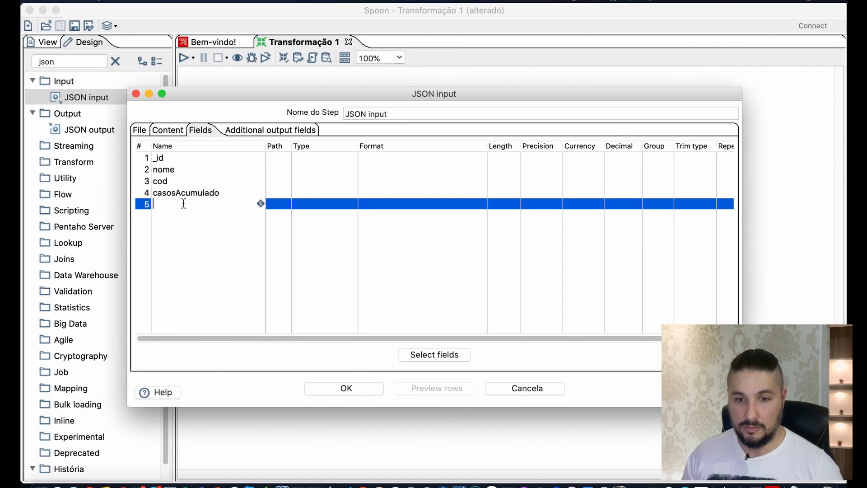
{"action": "key", "text": "super+v"}
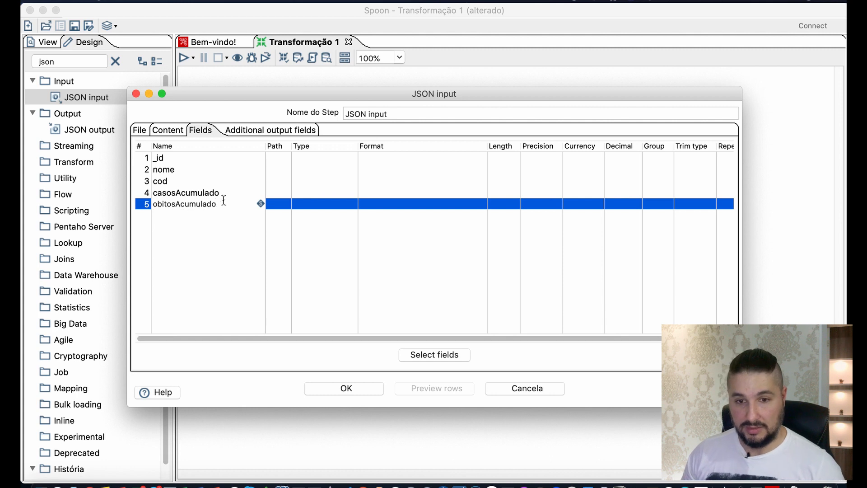
Step: Set the JSON paths of the _id and nome fields to $.._id and $..nome
{"action": "left_click", "coordinate": [280, 157]}
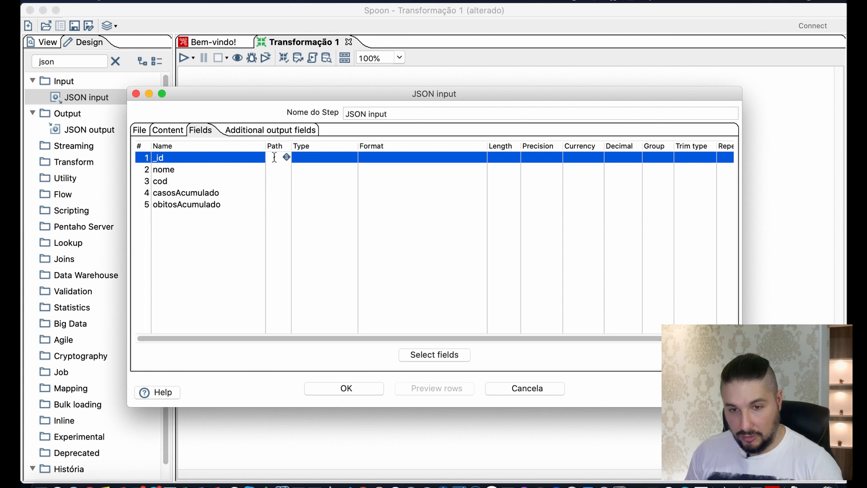
{"action": "type", "text": "$"}
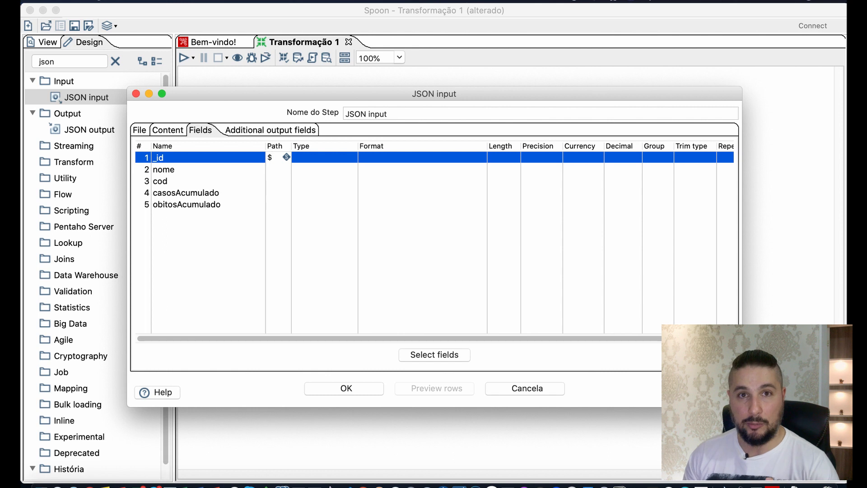
{"action": "type", "text": ".."}
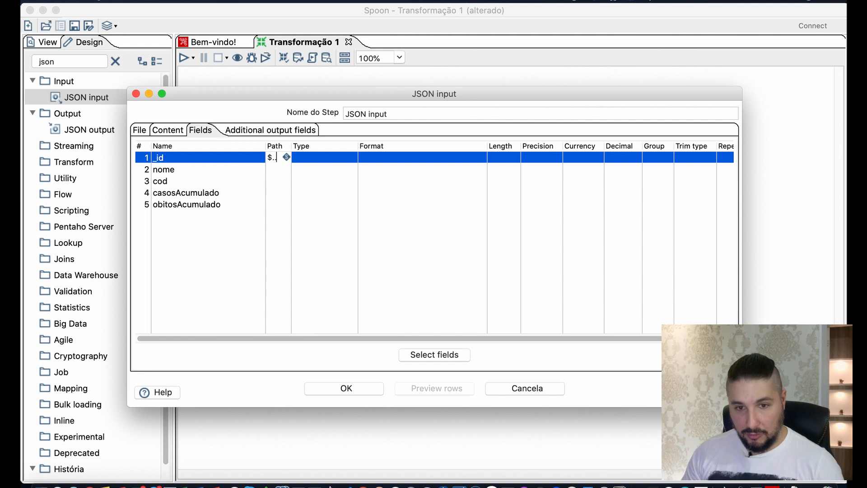
{"action": "type", "text": "_id"}
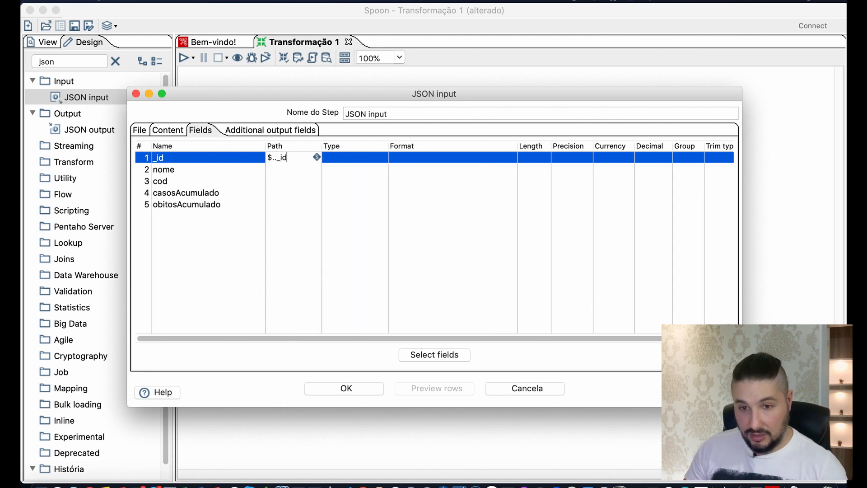
{"action": "left_click", "coordinate": [273, 168]}
{"action": "left_click", "coordinate": [273, 168]}
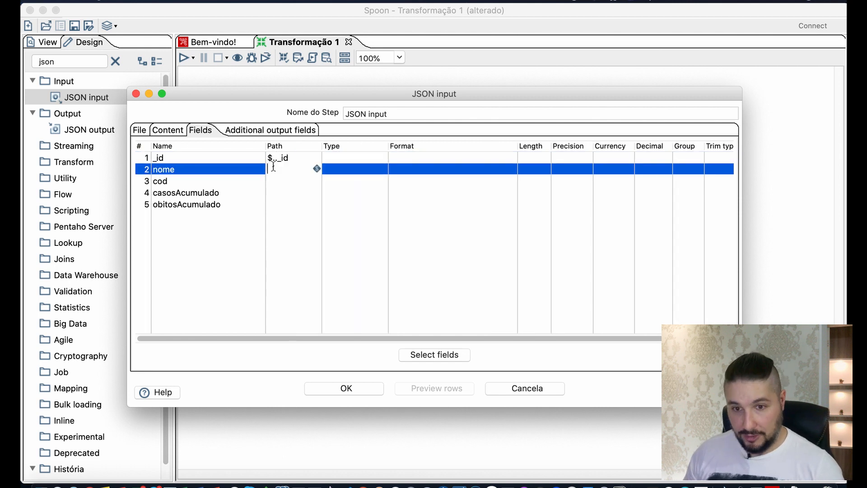
{"action": "type", "text": "$.."}
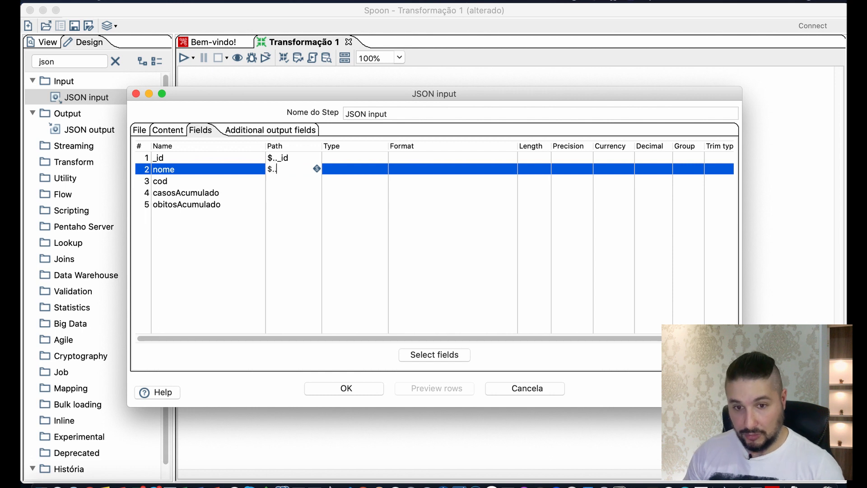
{"action": "type", "text": "nome"}
Step: Set the JSON path of cod to $..cod and that of casosAcumulado to $..casosAcumualdo
{"action": "left_click", "coordinate": [286, 180]}
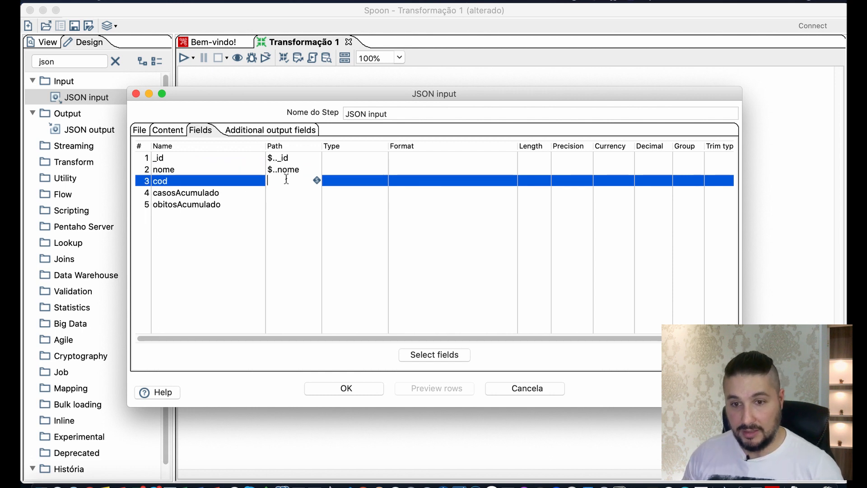
{"action": "type", "text": "$."}
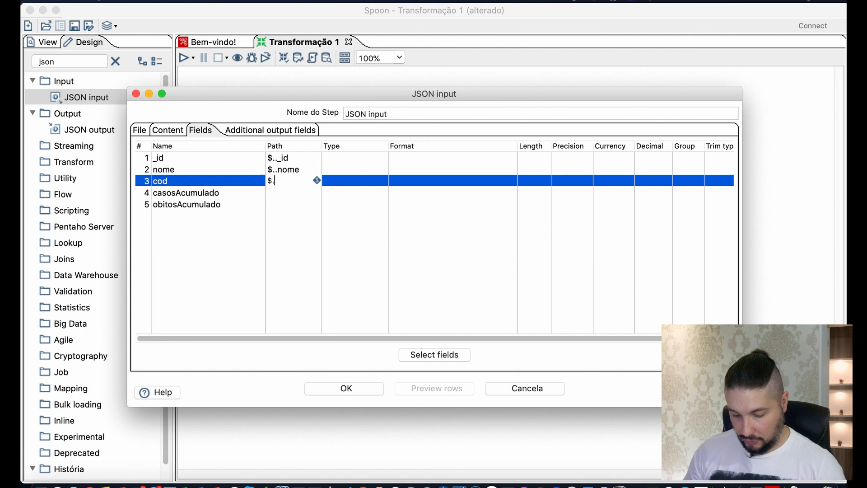
{"action": "type", "text": ".cod"}
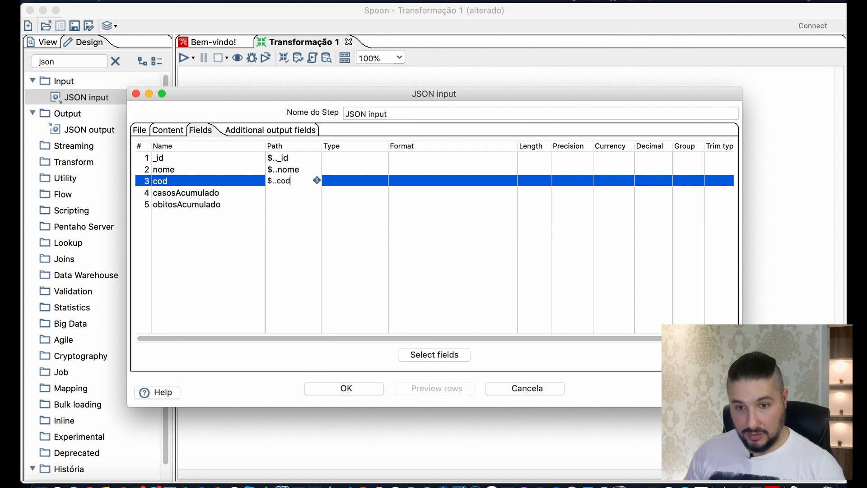
{"action": "left_click", "coordinate": [282, 194]}
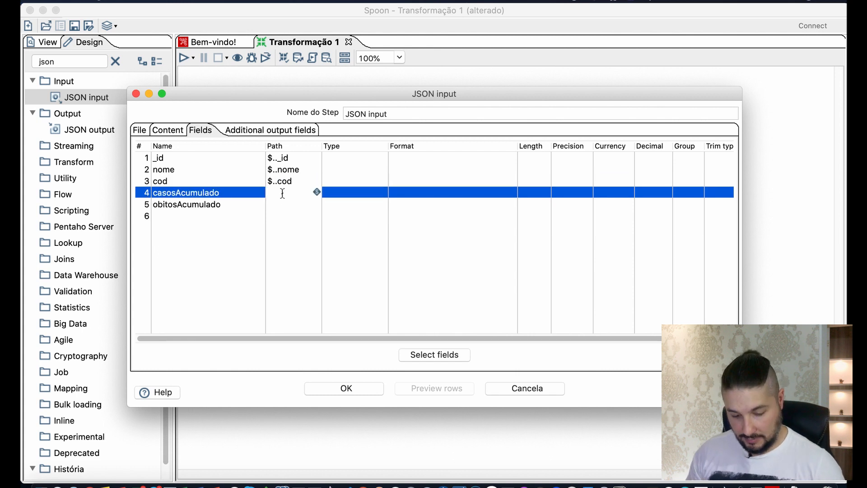
{"action": "type", "text": "$..cass"}
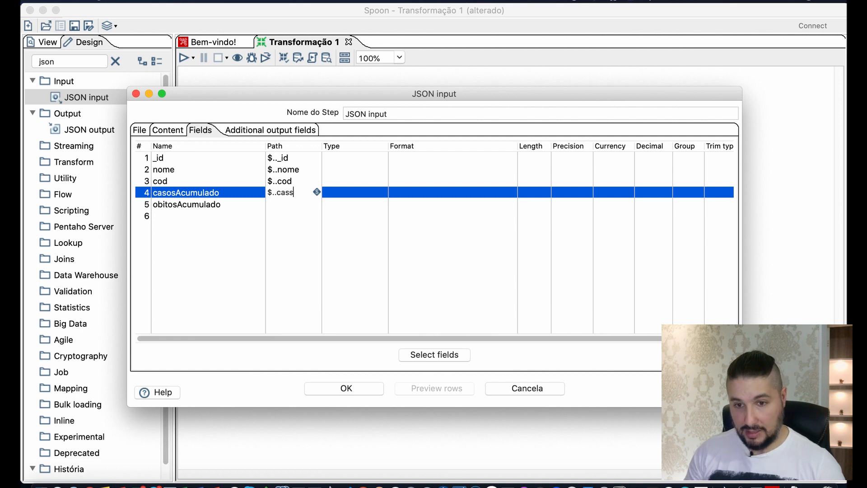
{"action": "key", "text": "BackSpace"}
{"action": "type", "text": "o"}
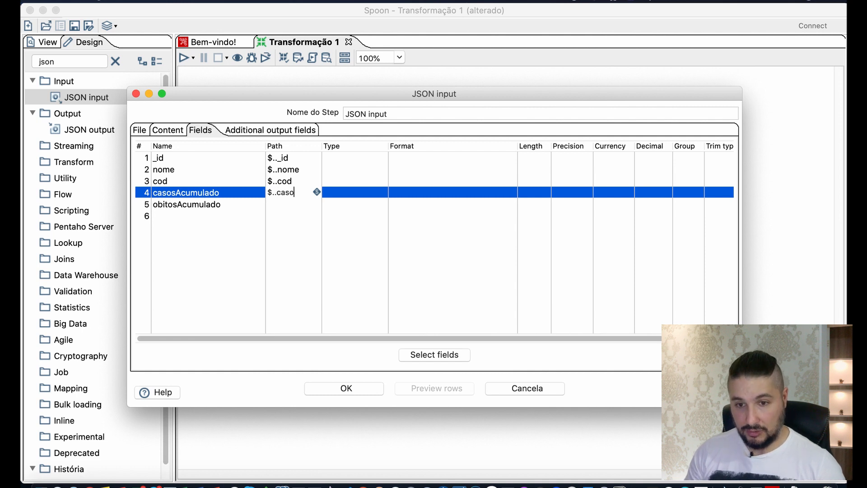
{"action": "type", "text": "sAcumualdo"}
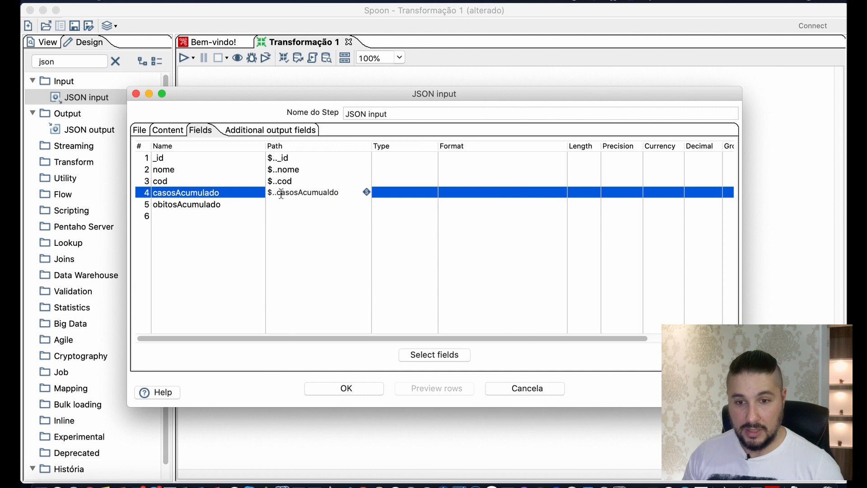
Step: Set the obitosAcumulado path to $..obitosAcumulado, delete the empty sixth row and accept the JSON input settings
{"action": "left_click", "coordinate": [302, 210]}
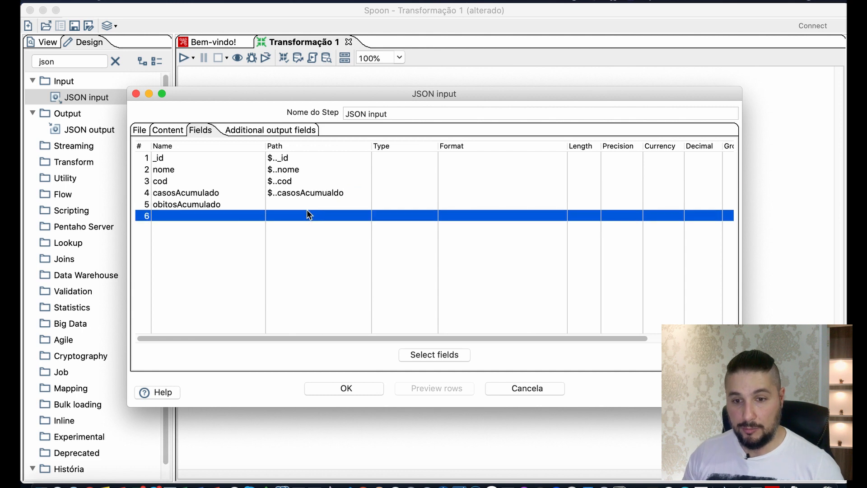
{"action": "left_click", "coordinate": [307, 205]}
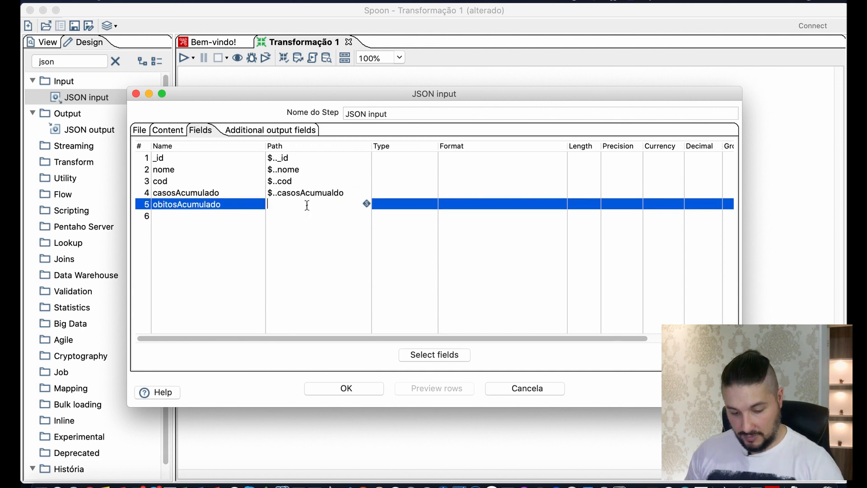
{"action": "type", "text": "$."}
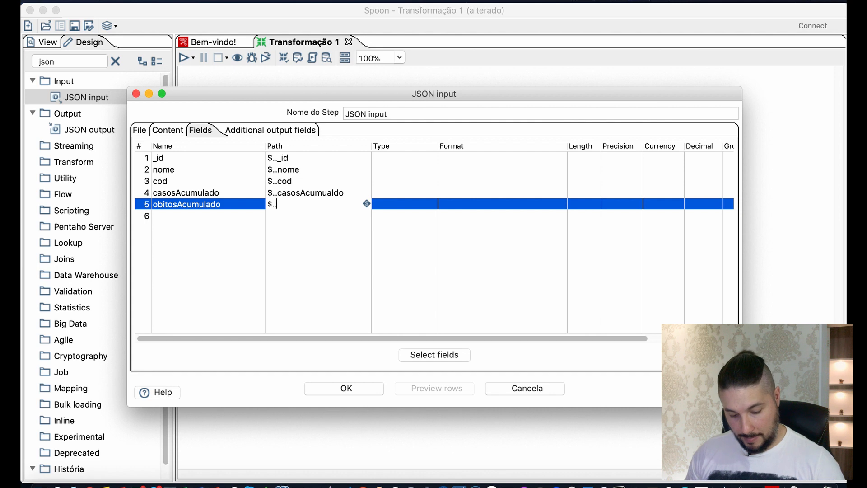
{"action": "type", "text": ".obitosAcumulado"}
{"action": "left_click", "coordinate": [139, 215]}
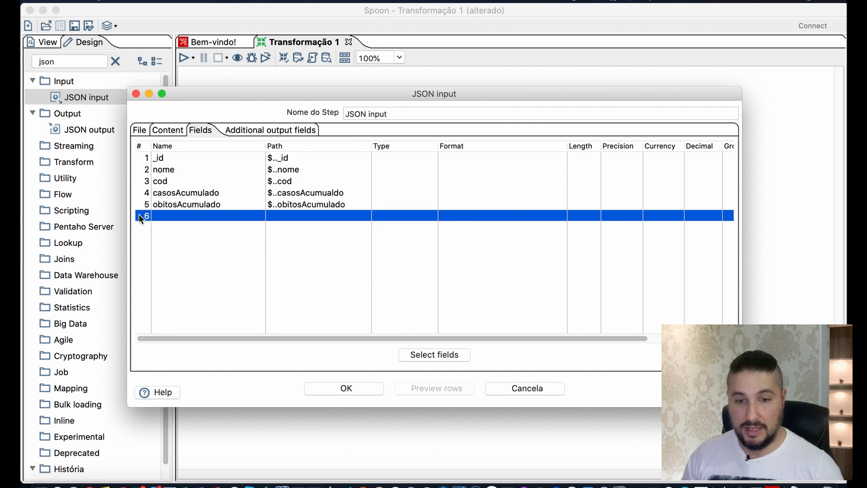
{"action": "right_click", "coordinate": [139, 214]}
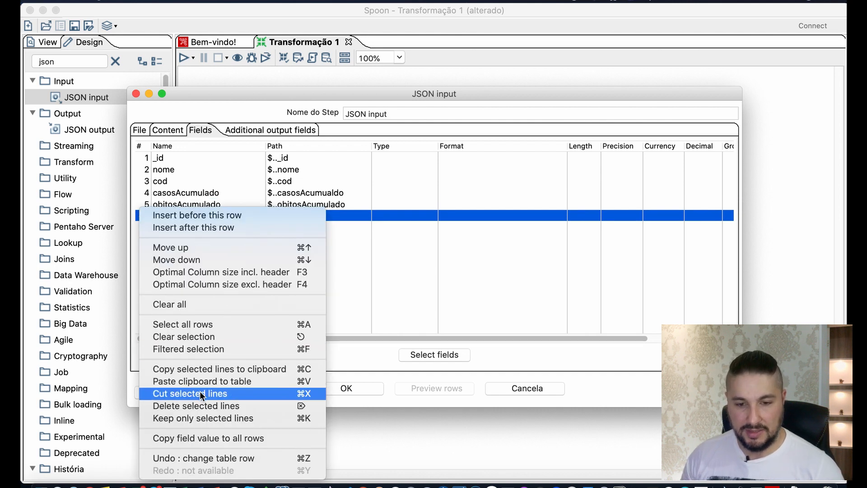
{"action": "left_click", "coordinate": [253, 405]}
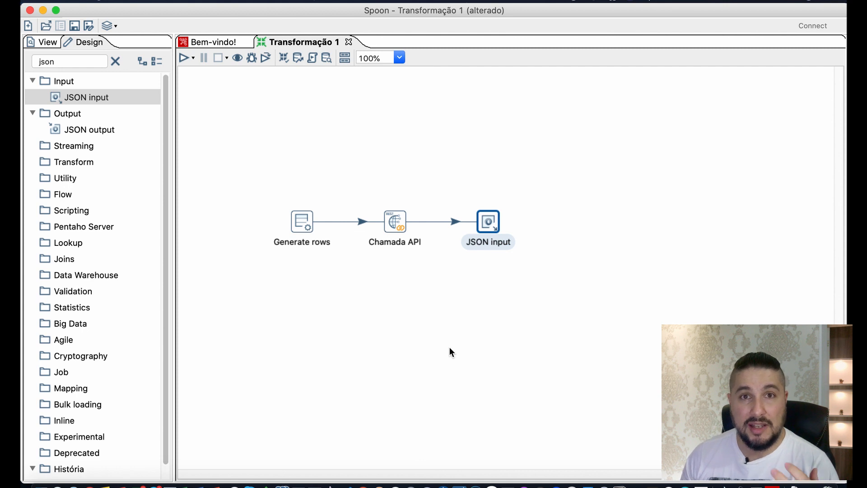
Step: Review the Covid Municipios response in Insomnia and, back in Spoon, add a Select values step beside JSON input
{"action": "key", "text": "ctrl+Right"}
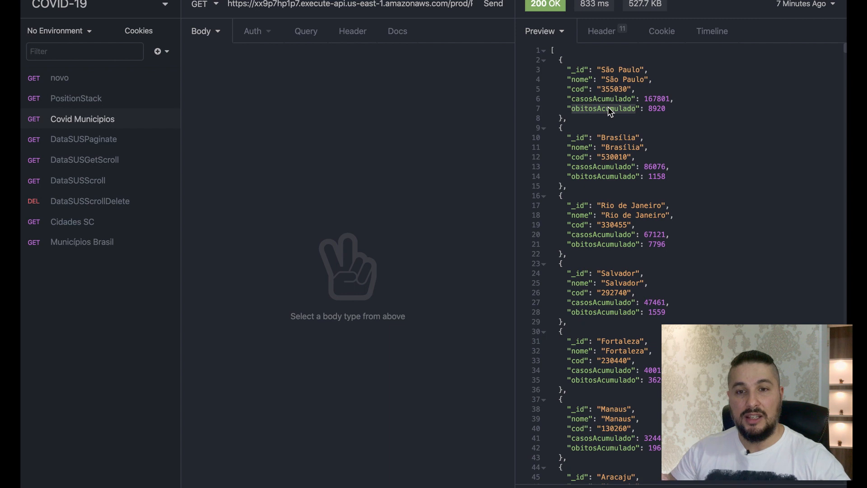
{"action": "key", "text": "ctrl+Left"}
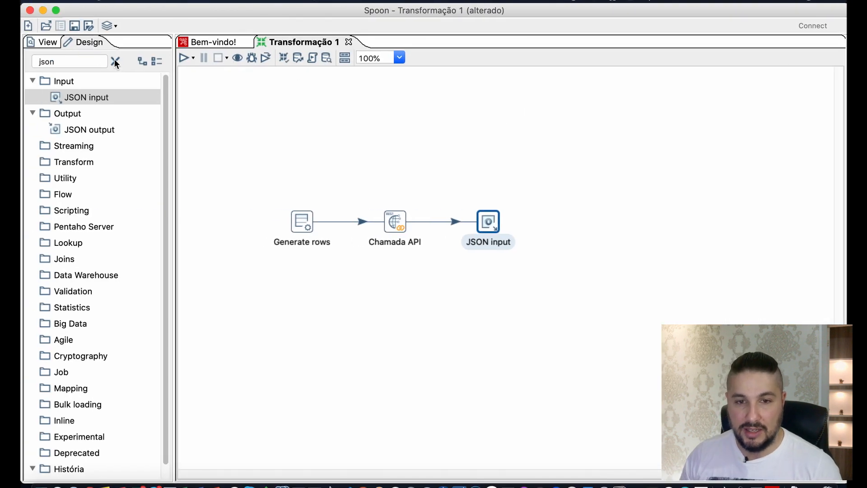
{"action": "left_click", "coordinate": [115, 61]}
{"action": "left_click", "coordinate": [50, 61]}
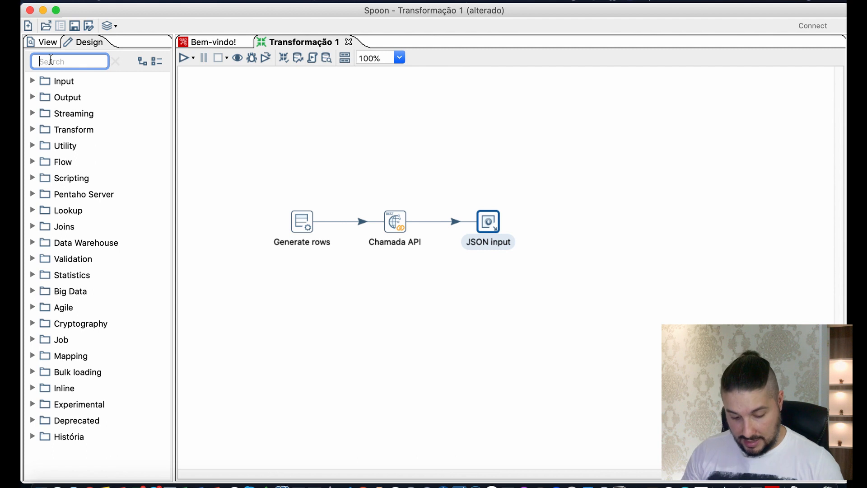
{"action": "type", "text": "sele"}
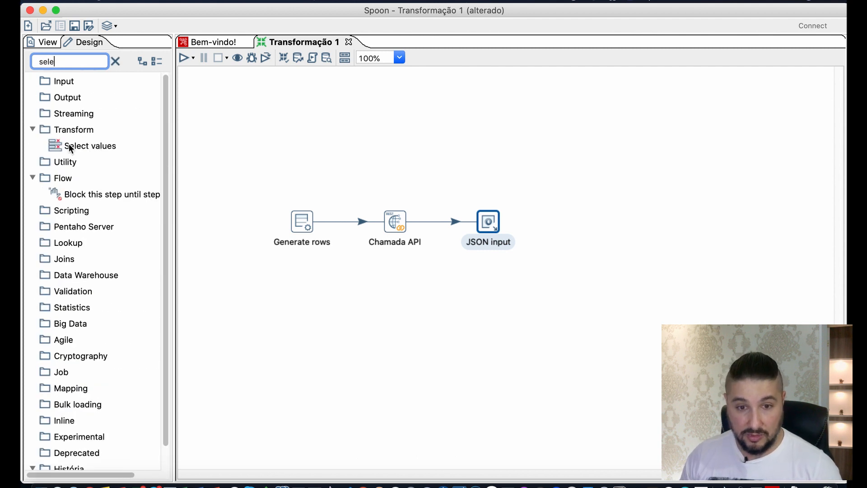
{"action": "left_click_drag", "start_coordinate": [69, 144], "coordinate": [579, 222]}
Step: Connect JSON input to Select values with a hop, using the main output of step
{"action": "left_click", "coordinate": [488, 225]}
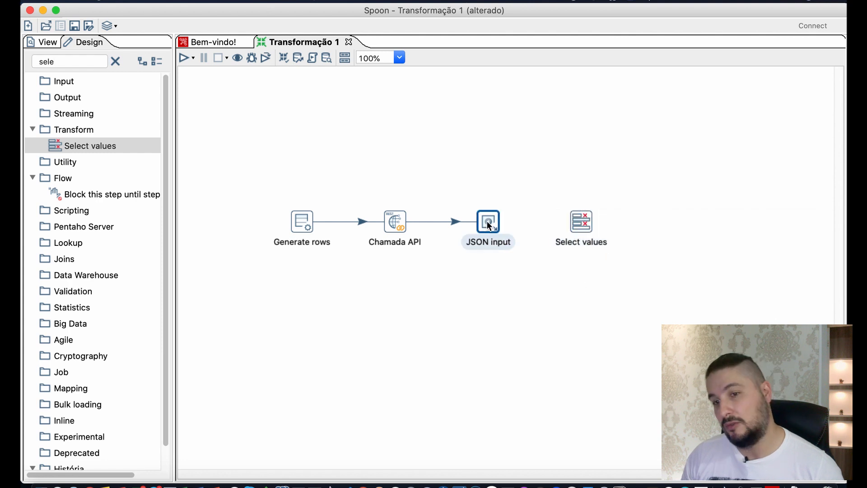
{"action": "mouse_move", "coordinate": [489, 224]}
{"action": "left_click_drag", "start_coordinate": [503, 261], "coordinate": [579, 223]}
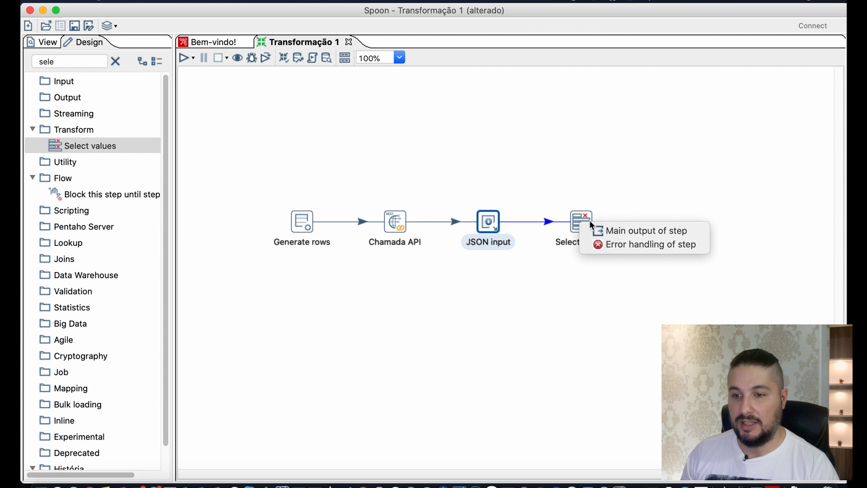
{"action": "left_click", "coordinate": [600, 229]}
Step: Open the Select values step and get all incoming fields to select
{"action": "left_click", "coordinate": [581, 221]}
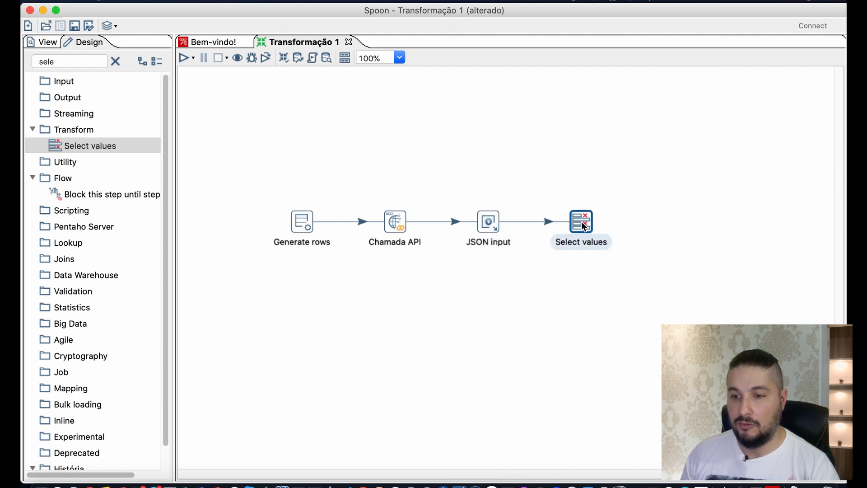
{"action": "double_click", "coordinate": [582, 224]}
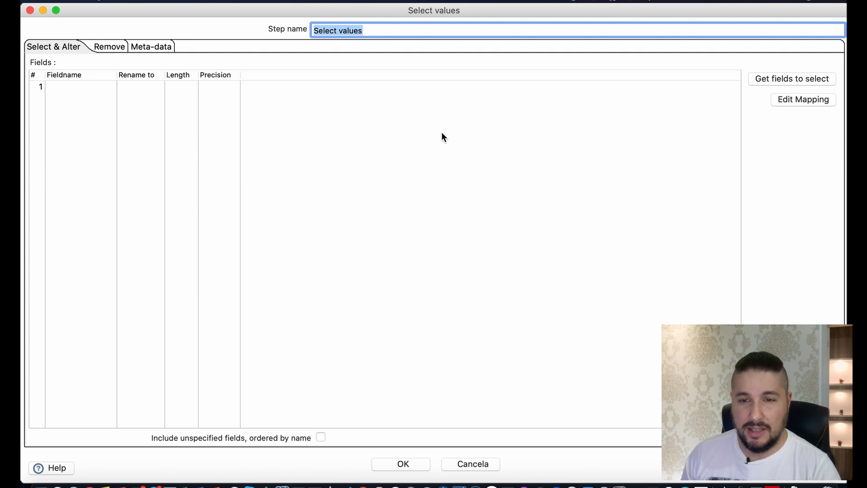
{"action": "left_click", "coordinate": [769, 79]}
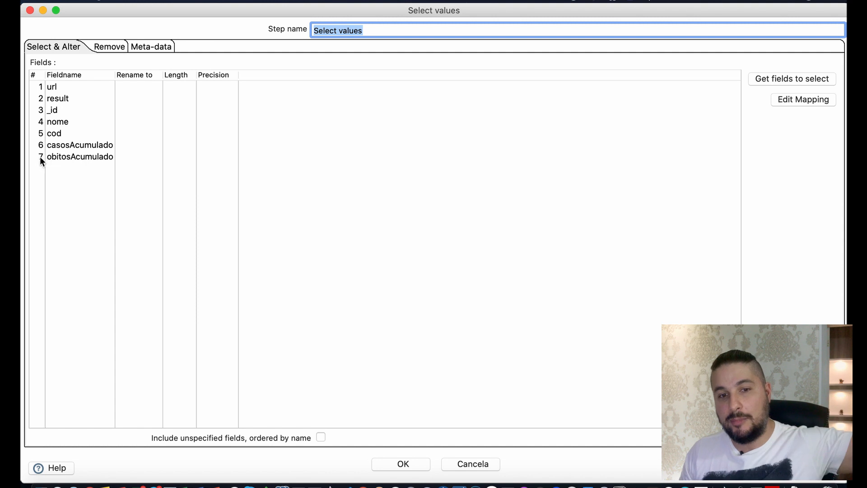
Step: Delete the url and result fields from the Select values list and accept the settings
{"action": "left_click", "coordinate": [39, 86]}
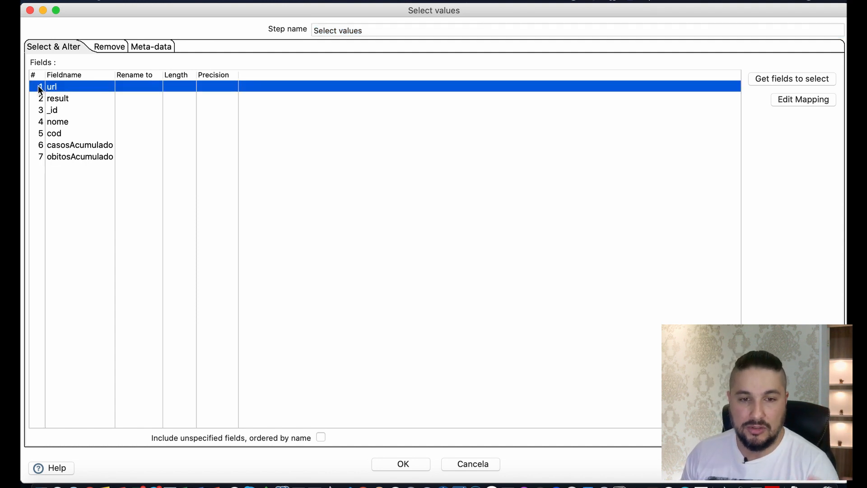
{"action": "left_click", "coordinate": [40, 98], "text": "shift"}
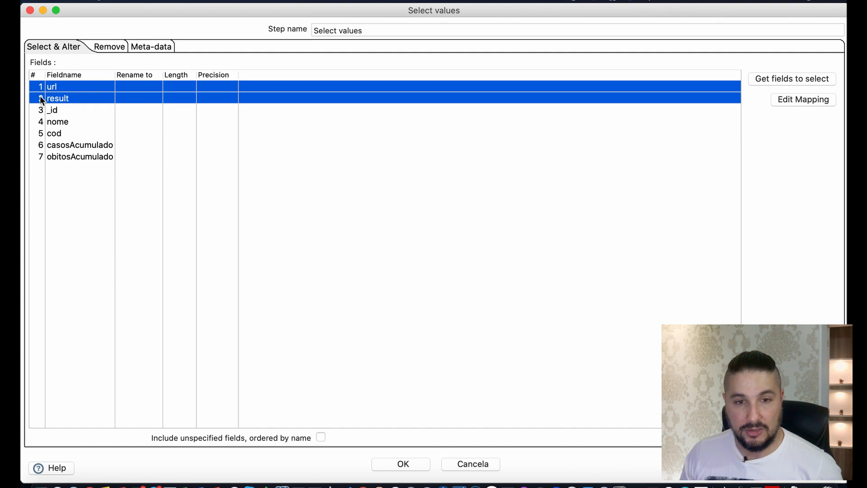
{"action": "right_click", "coordinate": [40, 95]}
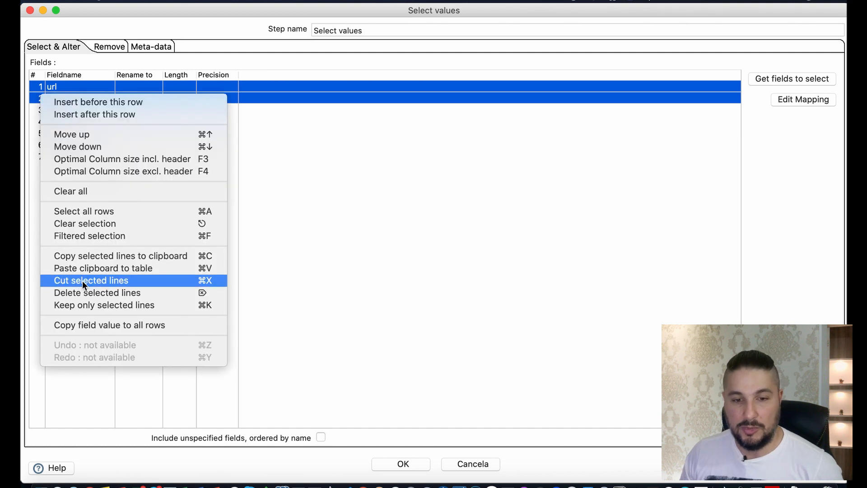
{"action": "left_click", "coordinate": [84, 294]}
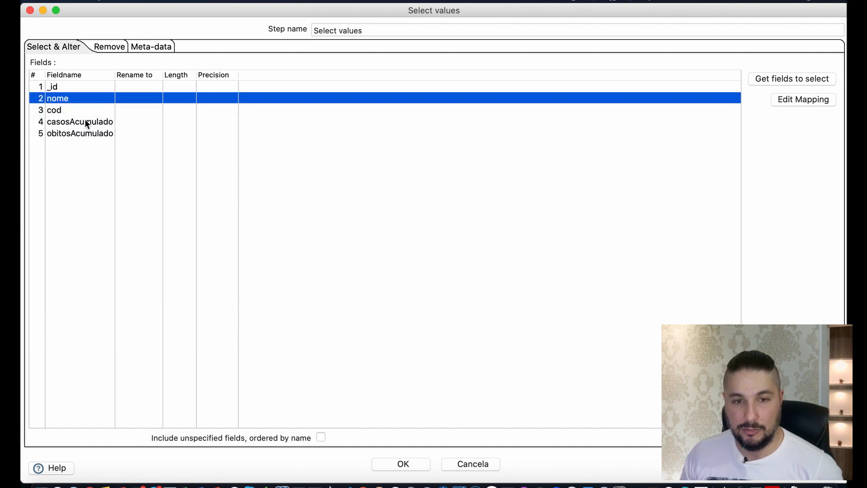
{"action": "left_click", "coordinate": [408, 465]}
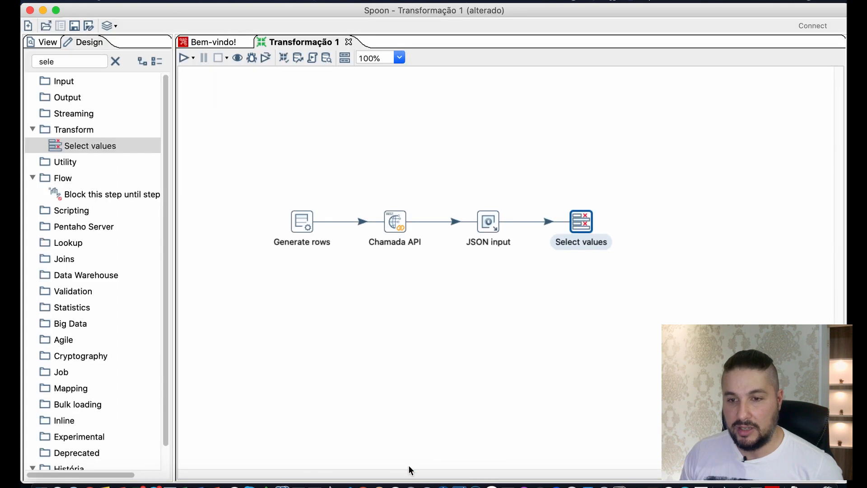
Step: Set the Generate rows step's limit to 1 and accept the settings
{"action": "left_click", "coordinate": [446, 327]}
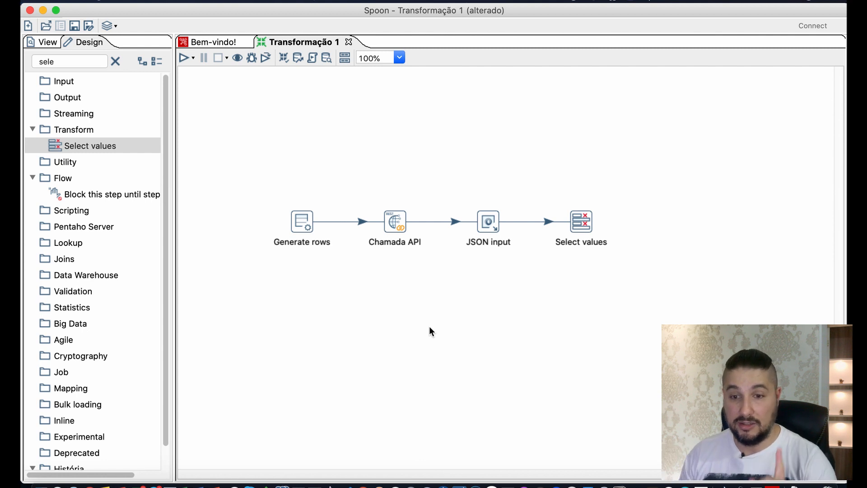
{"action": "double_click", "coordinate": [305, 218]}
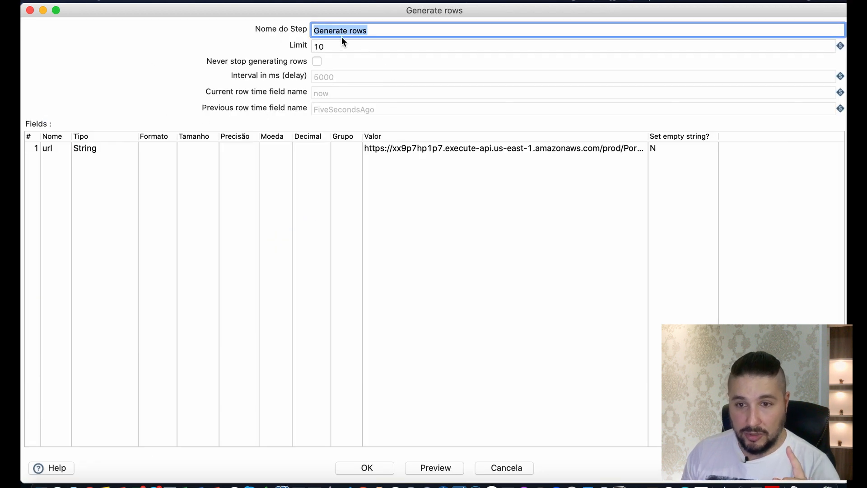
{"action": "left_click", "coordinate": [334, 47]}
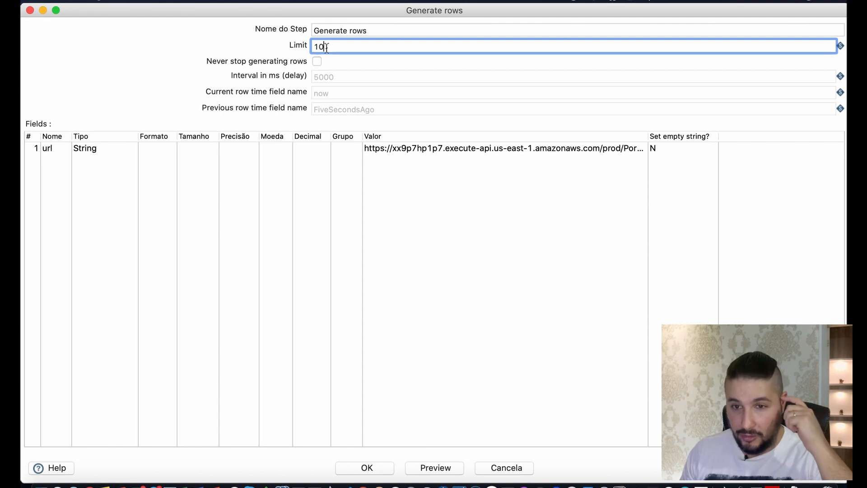
{"action": "key", "text": "BackSpace"}
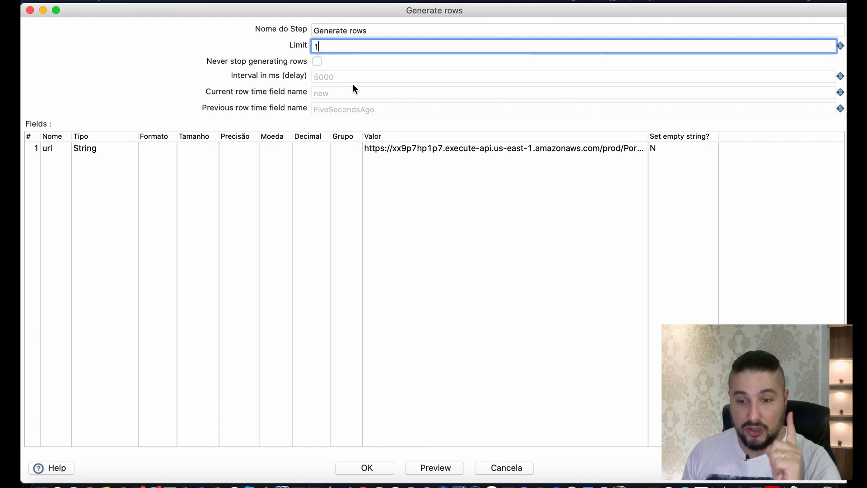
{"action": "left_click", "coordinate": [362, 468]}
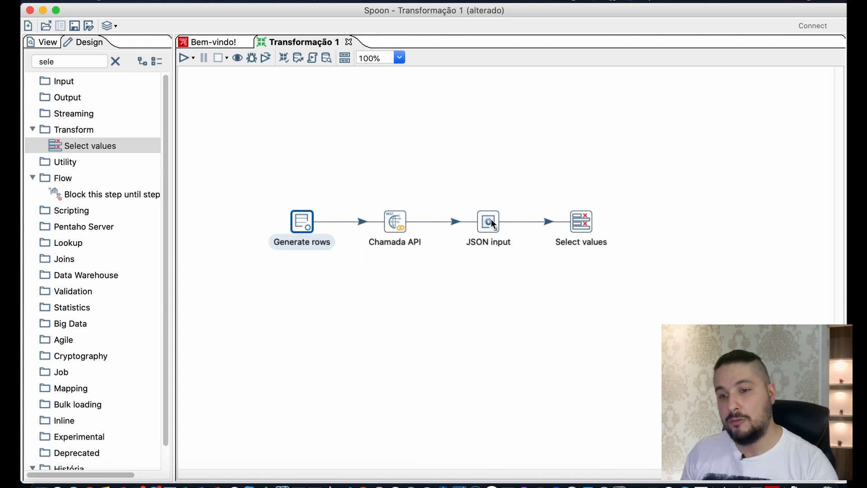
Step: Search the design steps for "exce" and add a Microsoft Excel output step beside Select values
{"action": "mouse_move", "coordinate": [589, 219]}
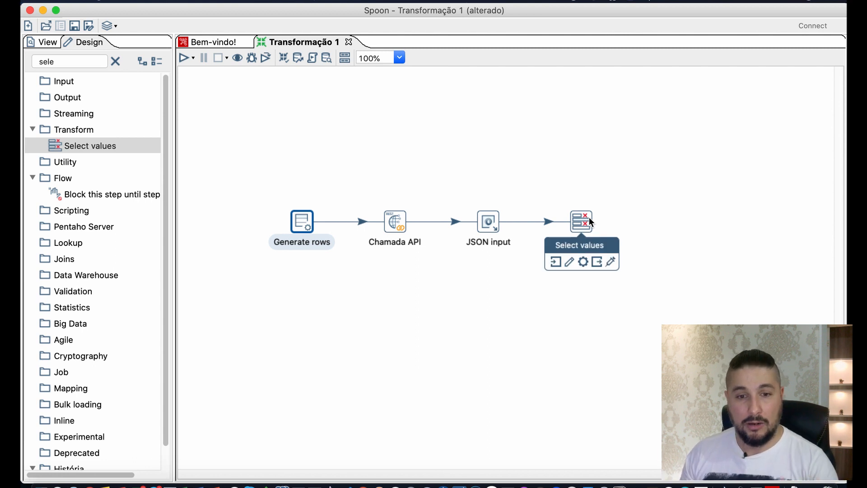
{"action": "left_click", "coordinate": [114, 62]}
{"action": "left_click", "coordinate": [81, 61]}
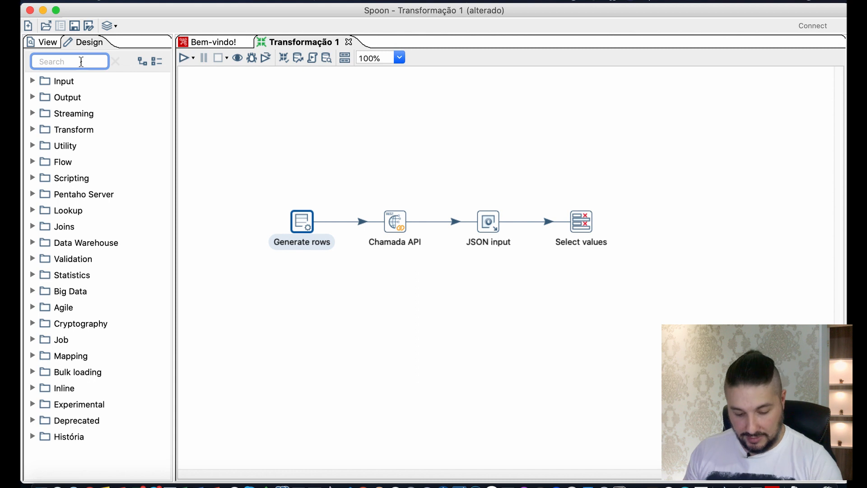
{"action": "type", "text": "exce"}
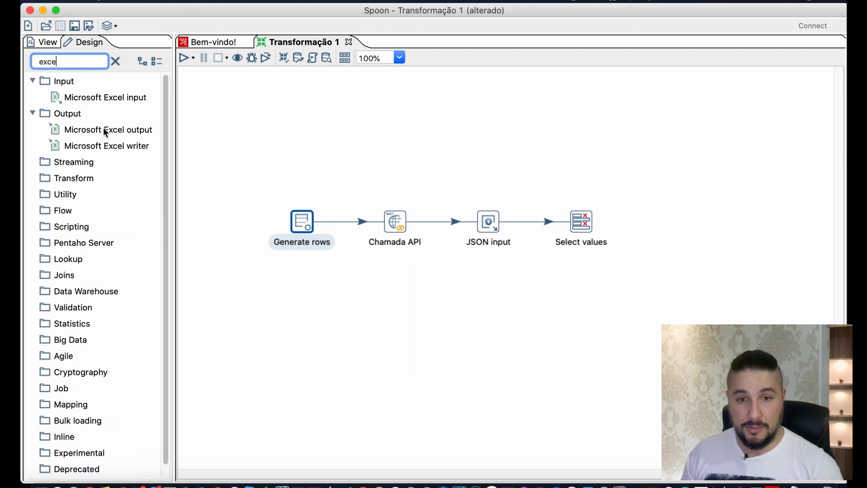
{"action": "left_click_drag", "start_coordinate": [104, 129], "coordinate": [684, 222]}
Step: Connect Select values to Microsoft Excel output with a hop, using the main output of step
{"action": "left_click", "coordinate": [573, 223]}
{"action": "mouse_move", "coordinate": [573, 223]}
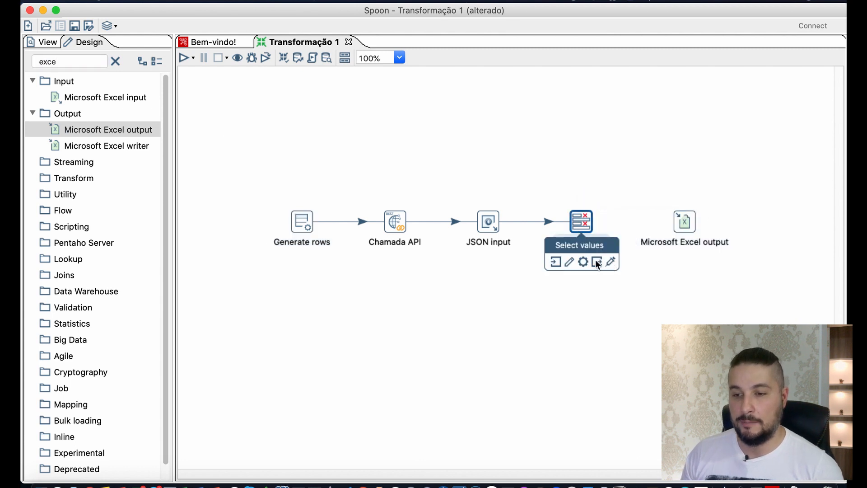
{"action": "left_click_drag", "start_coordinate": [596, 261], "coordinate": [685, 226]}
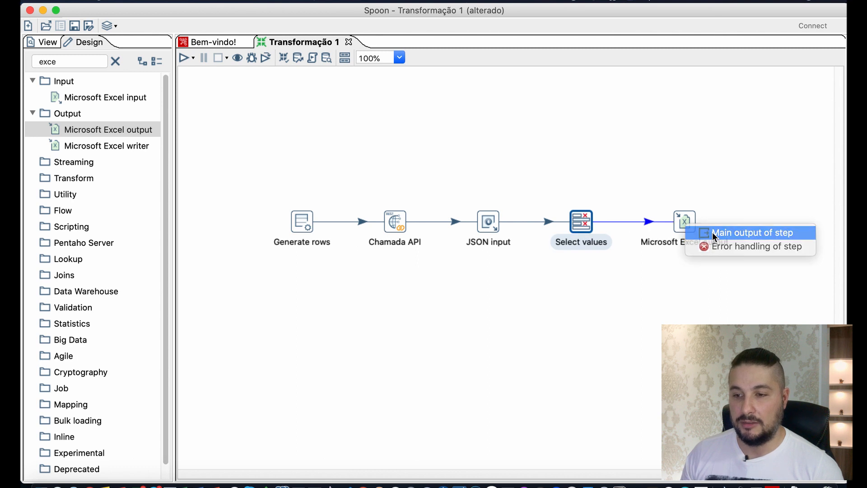
{"action": "left_click", "coordinate": [712, 232]}
Step: Set the Microsoft Excel output file to covid_municipios on the Desktop and accept the settings
{"action": "left_click", "coordinate": [685, 222]}
{"action": "double_click", "coordinate": [687, 221]}
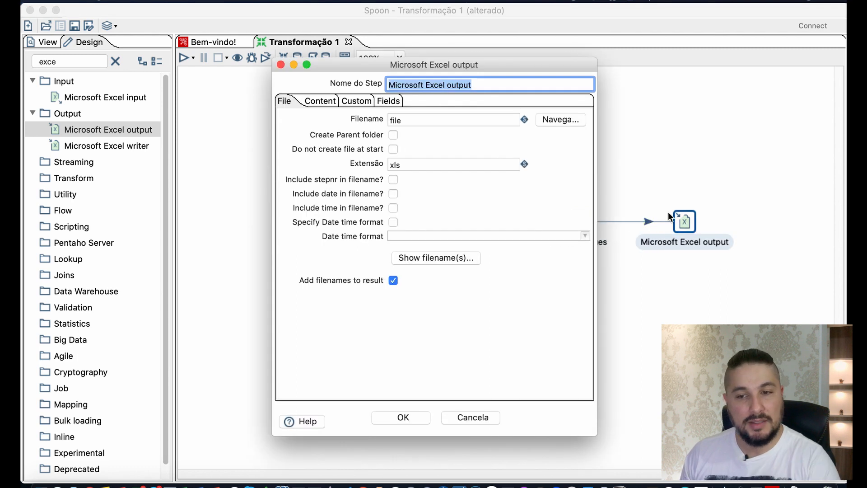
{"action": "left_click", "coordinate": [424, 120]}
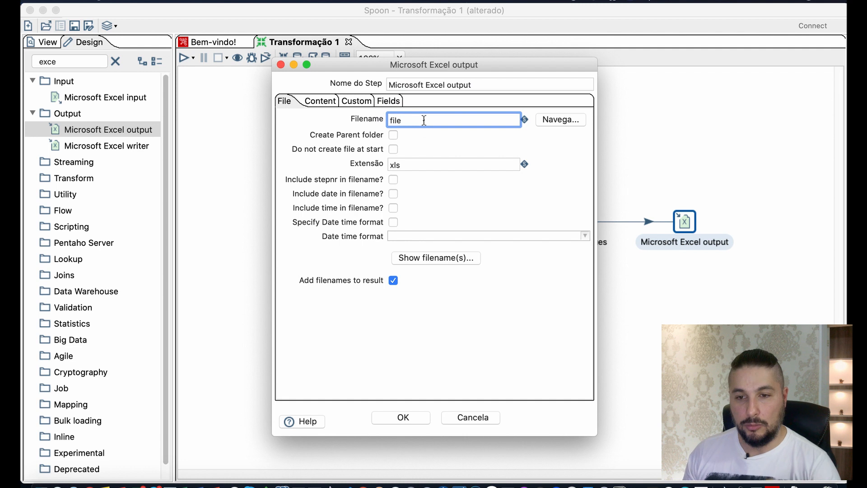
{"action": "key", "text": "BackSpace"}
{"action": "key", "text": "BackSpace"}
{"action": "key", "text": "BackSpace"}
{"action": "key", "text": "BackSpace"}
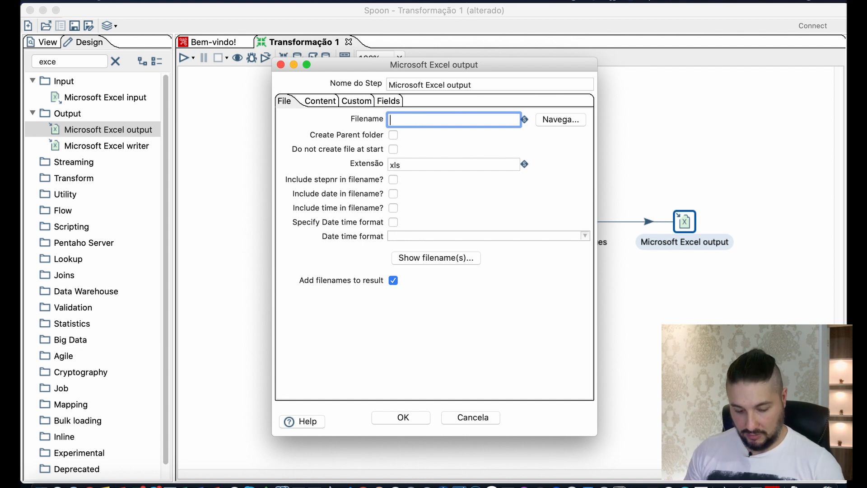
{"action": "type", "text": "covid"}
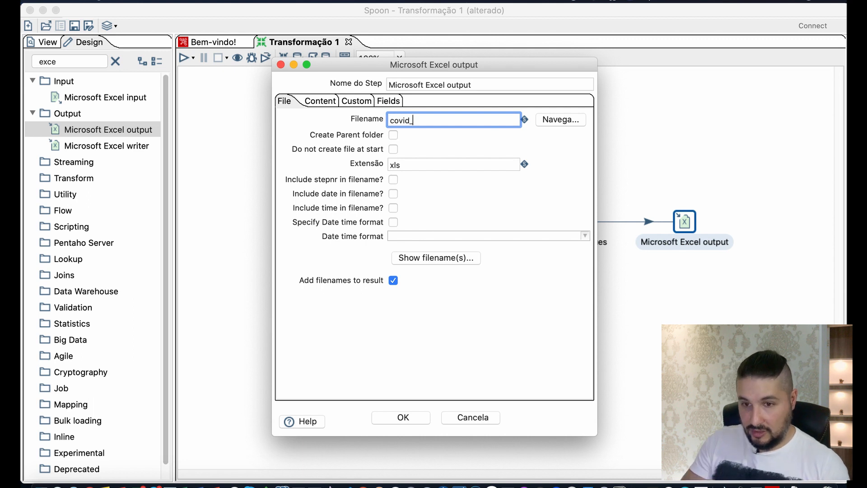
{"action": "type", "text": "_municipios"}
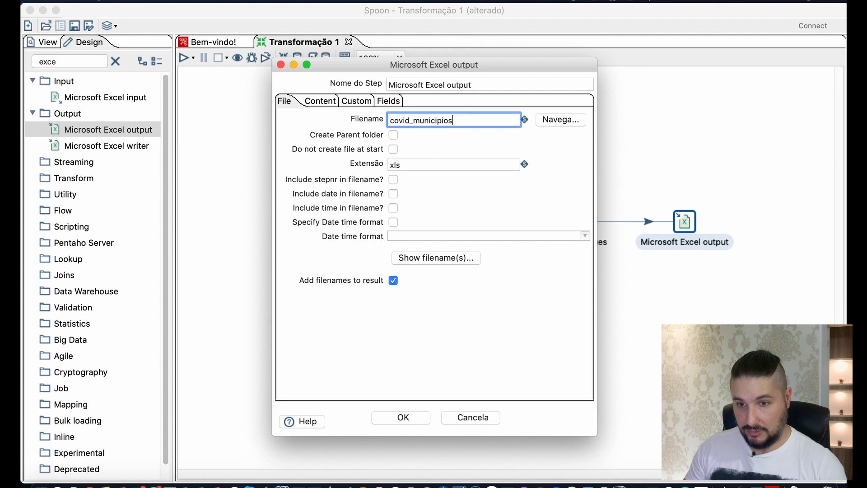
{"action": "left_click", "coordinate": [553, 119]}
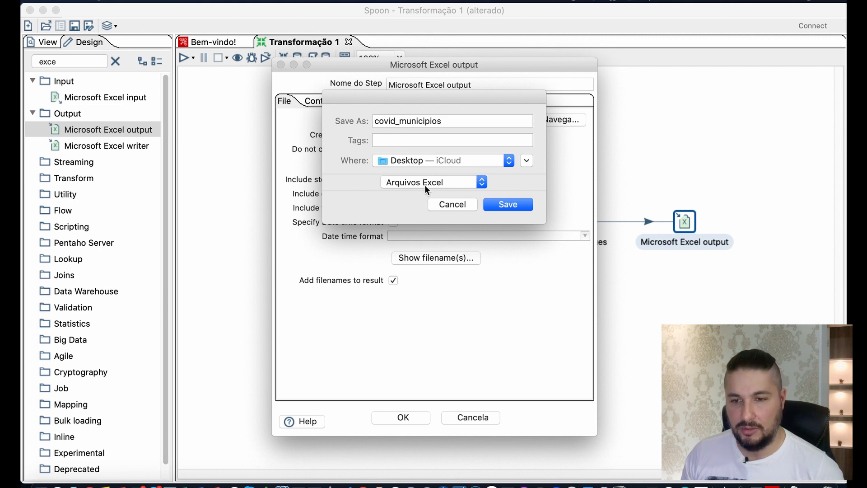
{"action": "left_click", "coordinate": [503, 206]}
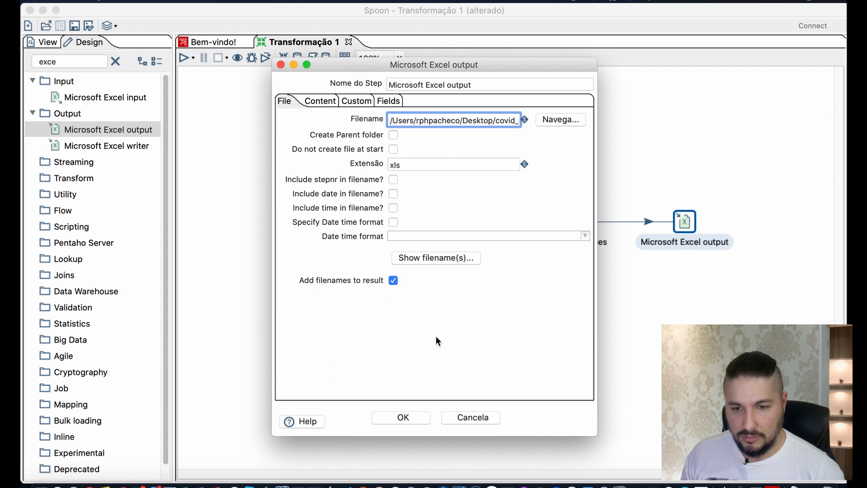
{"action": "left_click", "coordinate": [409, 418]}
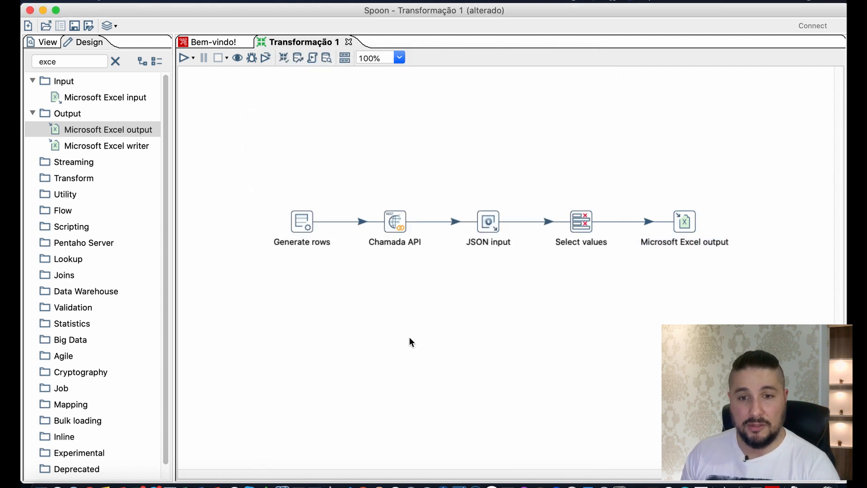
Step: Run the transformation with the Pentaho local configuration, saving it as covid on the Desktop
{"action": "left_click", "coordinate": [185, 57]}
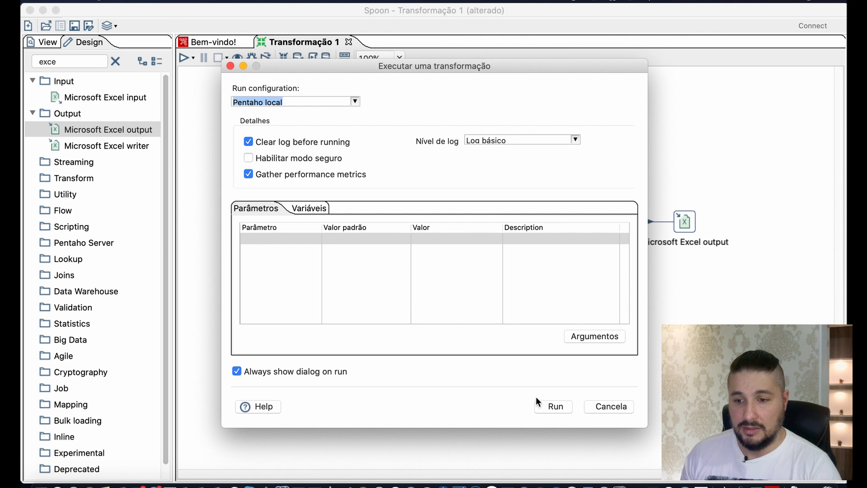
{"action": "left_click", "coordinate": [554, 406]}
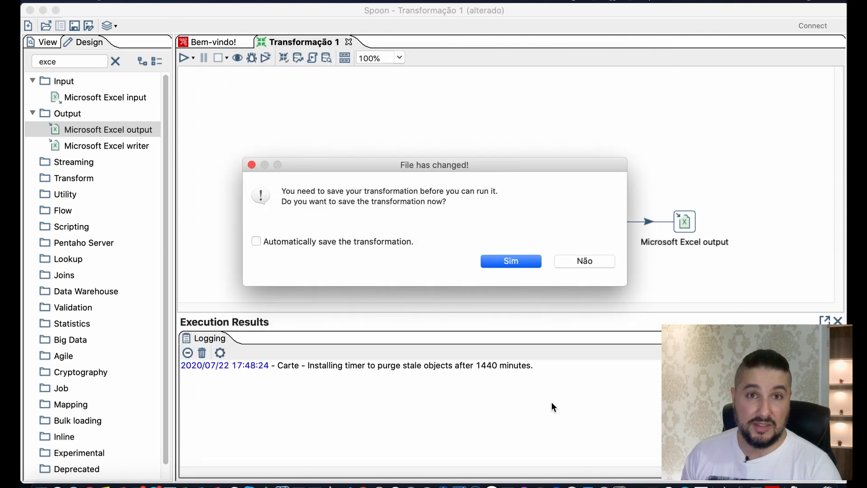
{"action": "left_click", "coordinate": [518, 261]}
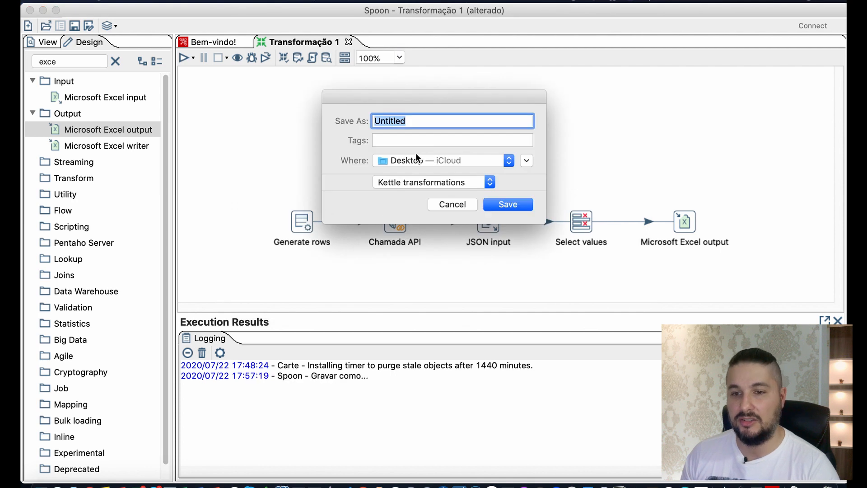
{"action": "type", "text": "covi"}
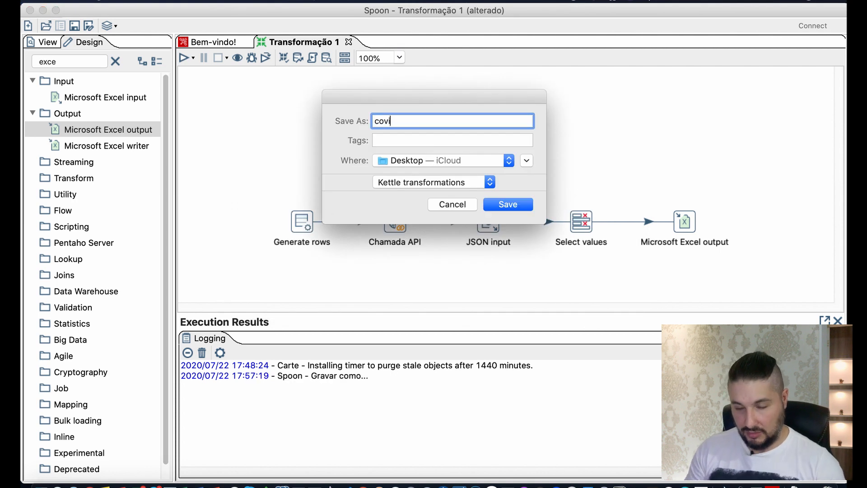
{"action": "type", "text": "d"}
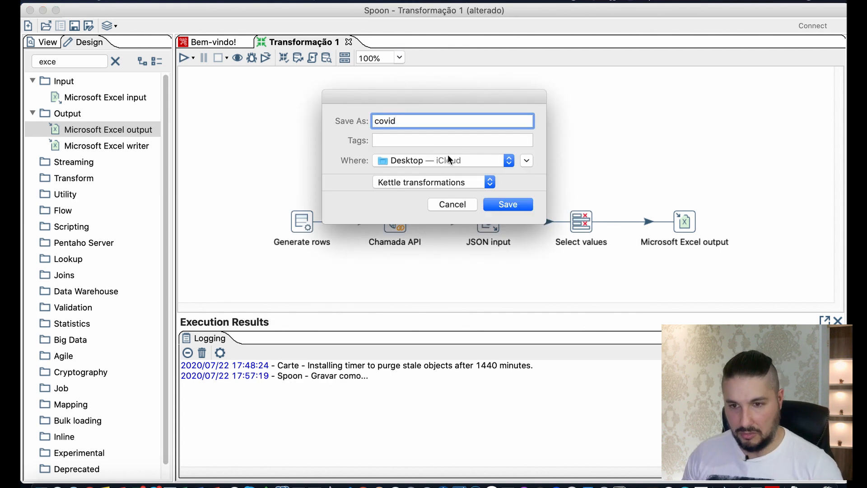
{"action": "left_click", "coordinate": [509, 207]}
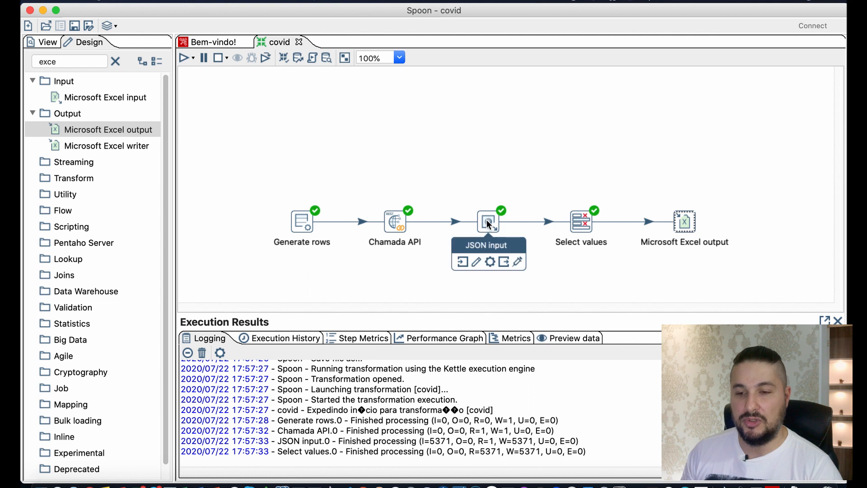
Step: Examine the Microsoft Excel output preview rows and check the casosAcumulado field against the Covid Municipios response in Insomnia, returning to Spoon
{"action": "left_click", "coordinate": [688, 223]}
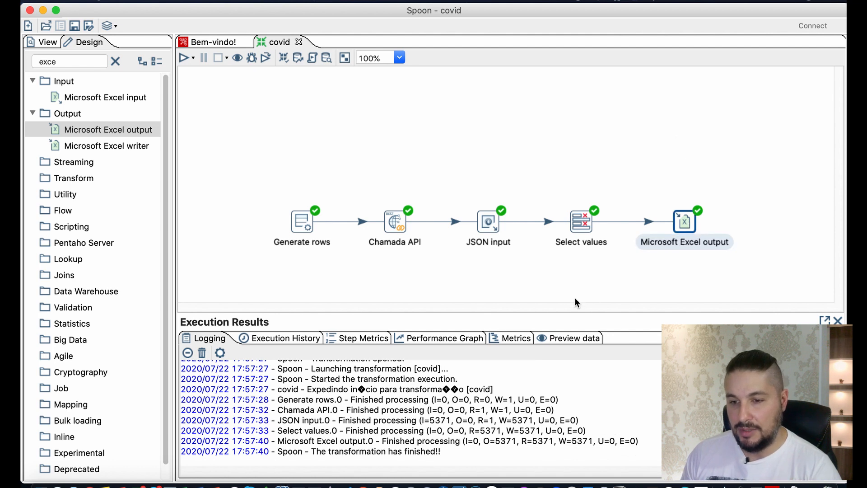
{"action": "left_click", "coordinate": [565, 337]}
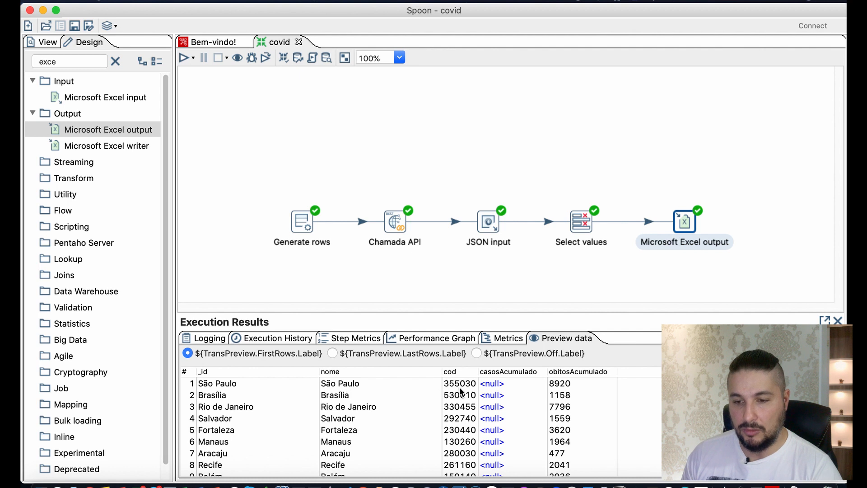
{"action": "scroll", "coordinate": [518, 392], "scroll_direction": "down", "scroll_amount": 1}
{"action": "scroll", "coordinate": [518, 392], "scroll_direction": "up", "scroll_amount": 1}
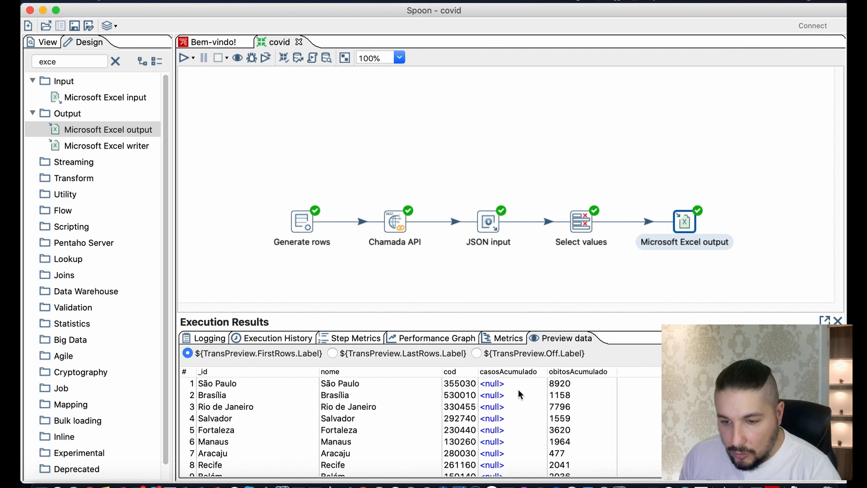
{"action": "scroll", "coordinate": [518, 389], "scroll_direction": "down", "scroll_amount": 20}
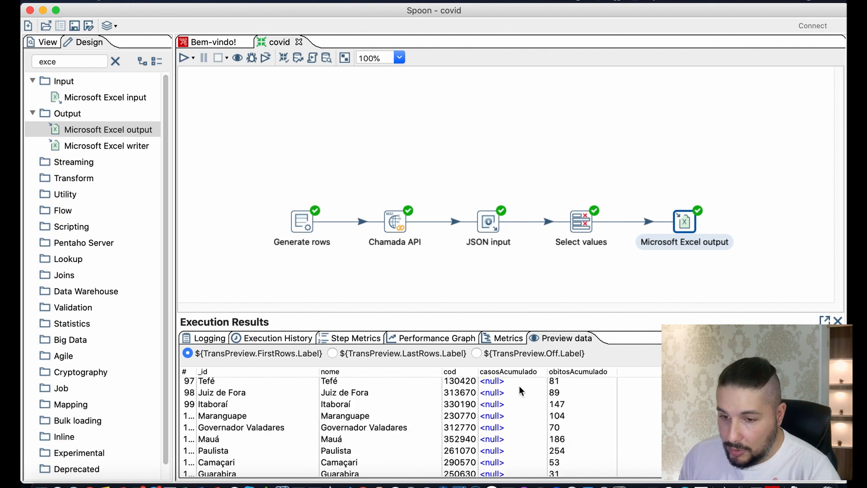
{"action": "scroll", "coordinate": [519, 385], "scroll_direction": "up", "scroll_amount": 20}
{"action": "key", "text": "ctrl+Right"}
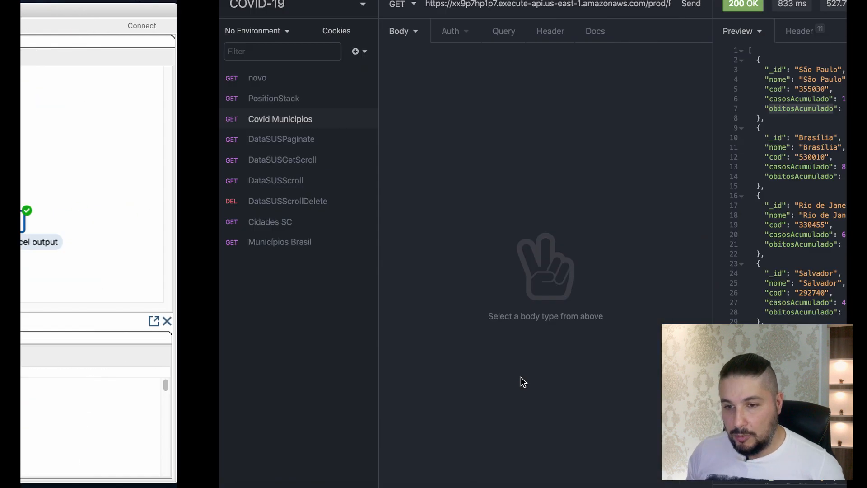
{"action": "left_click", "coordinate": [590, 99]}
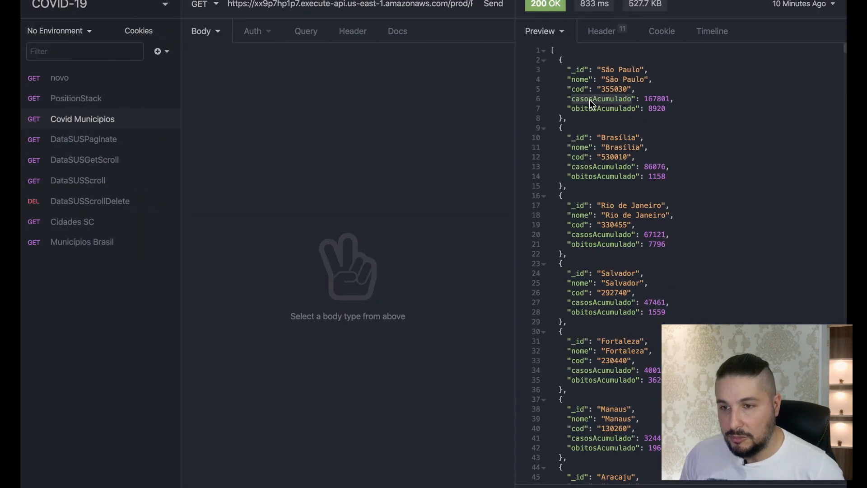
{"action": "key", "text": "ctrl+Left"}
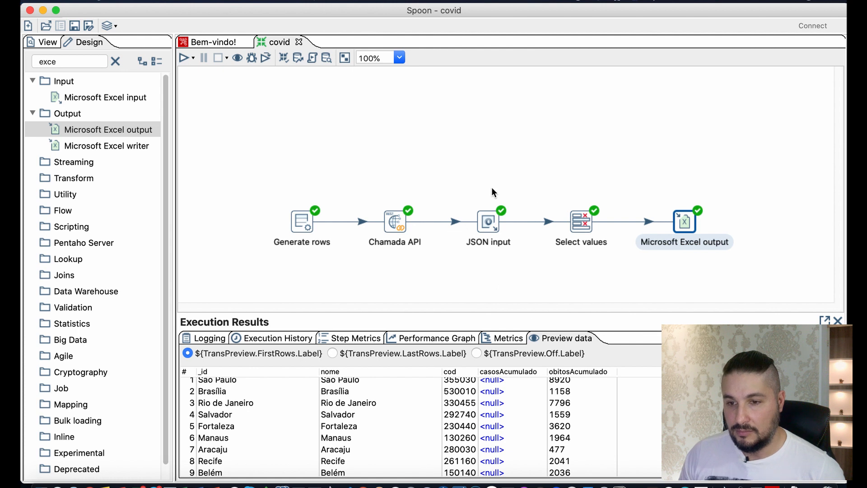
Step: Correct the casosAcumulado field's path in the JSON input step to $..casosAcumulado and accept the settings
{"action": "double_click", "coordinate": [490, 218]}
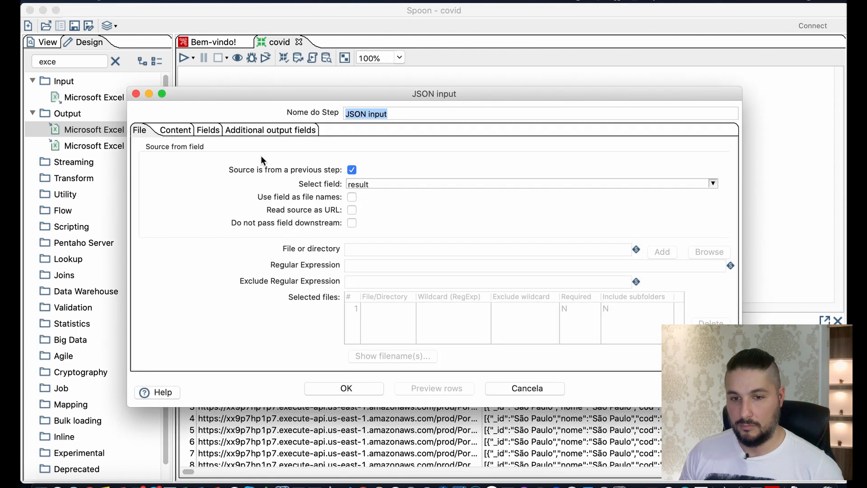
{"action": "left_click", "coordinate": [210, 131]}
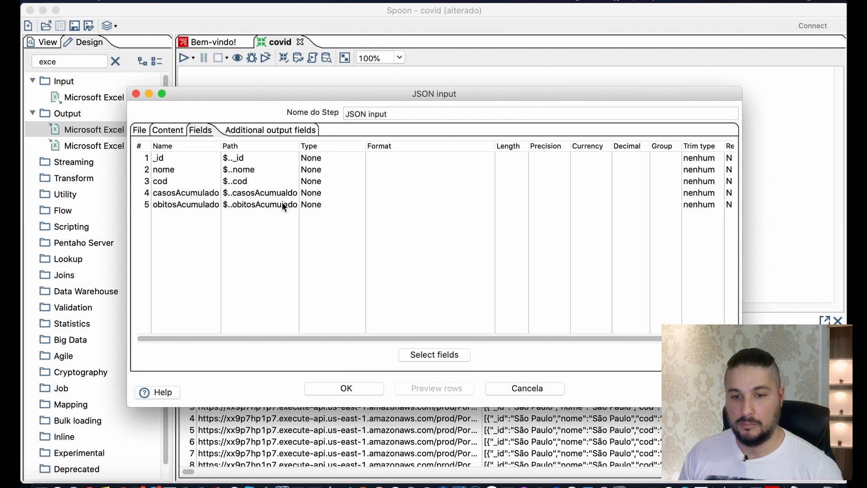
{"action": "left_click", "coordinate": [180, 194]}
{"action": "key", "text": "super+c"}
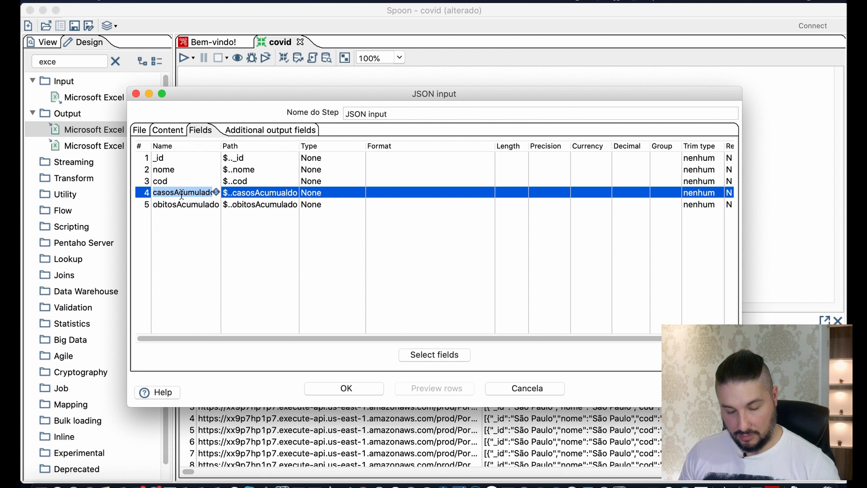
{"action": "left_click", "coordinate": [308, 193]}
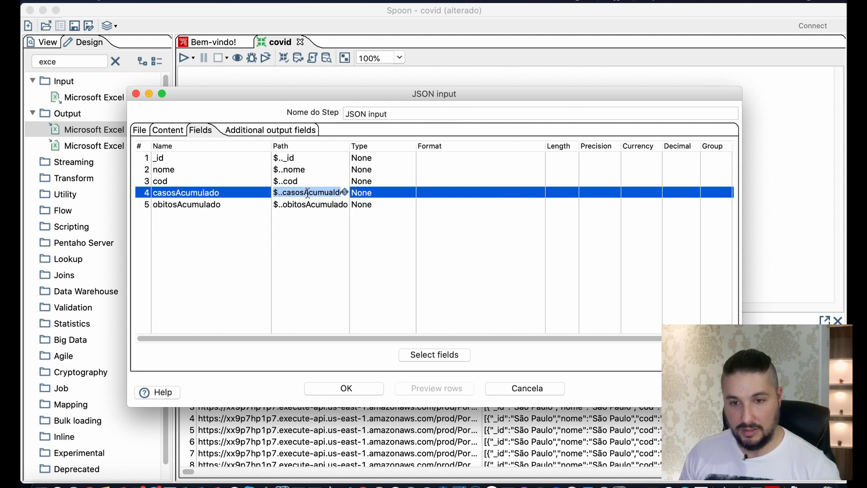
{"action": "left_click", "coordinate": [309, 193]}
{"action": "double_click", "coordinate": [318, 194]}
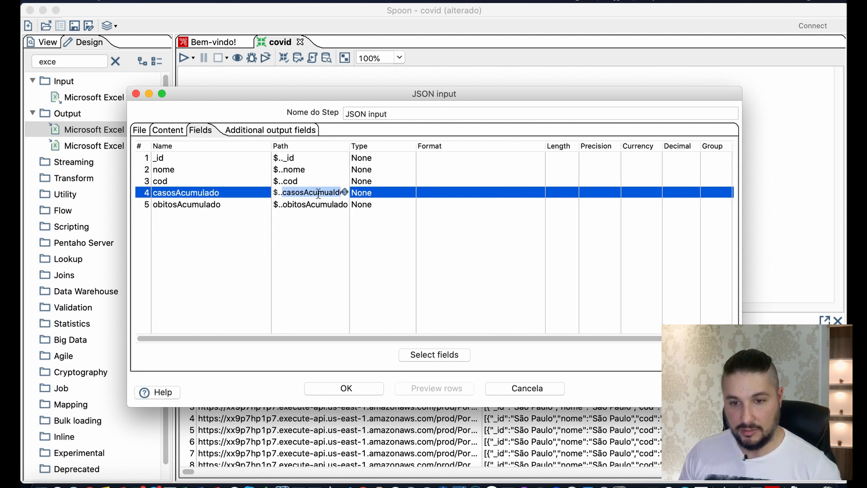
{"action": "key", "text": "super+v"}
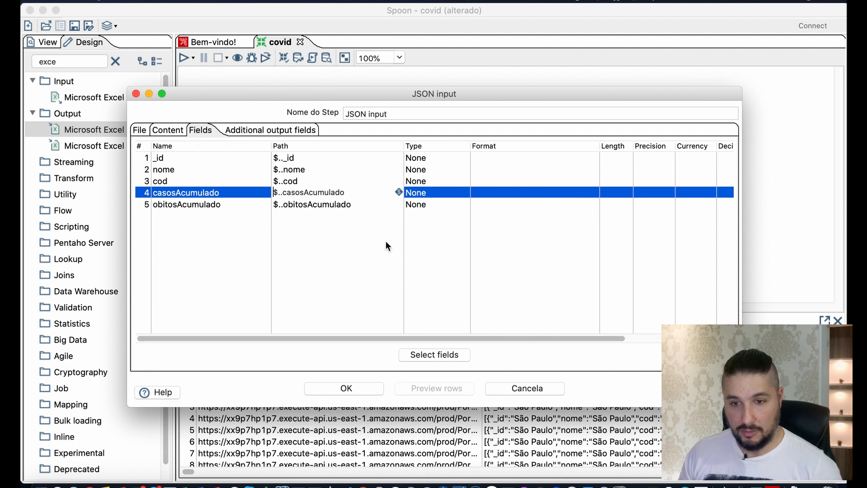
{"action": "left_click", "coordinate": [340, 389]}
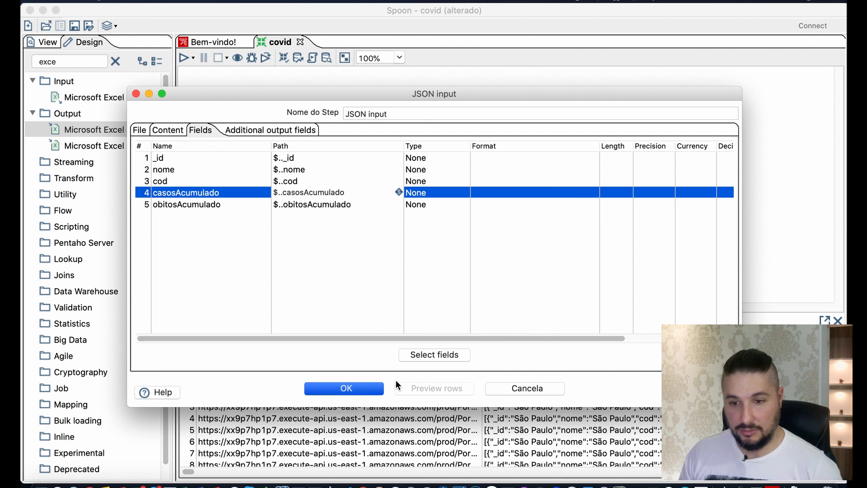
Step: Run the transformation again with the Pentaho local configuration, saving the changes to covid
{"action": "left_click", "coordinate": [186, 58]}
{"action": "left_click", "coordinate": [555, 408]}
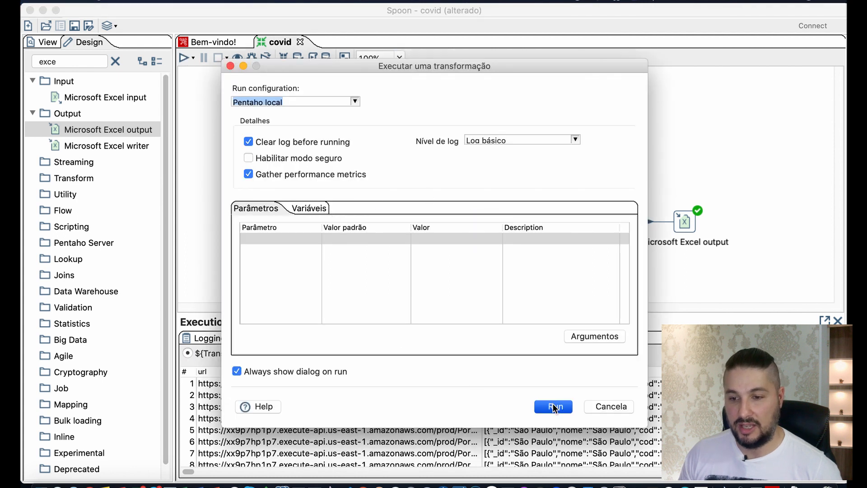
{"action": "left_click", "coordinate": [500, 260]}
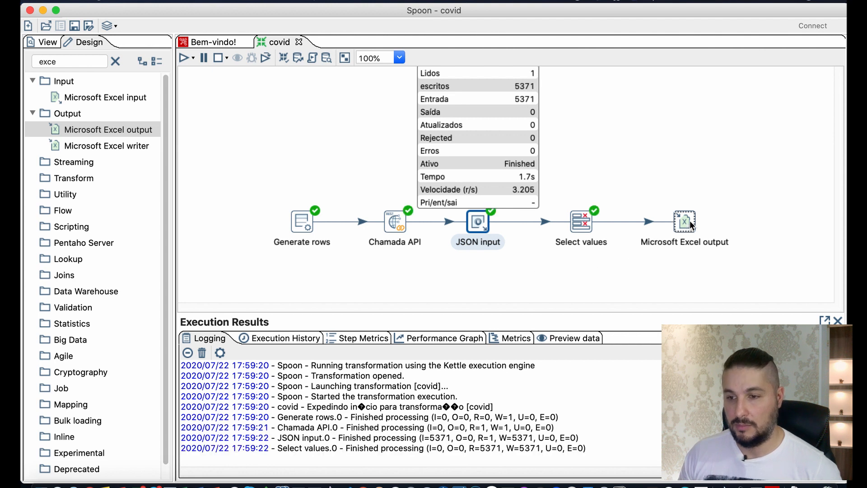
Step: Preview the Microsoft Excel output step's rows and check the casosAcumulado values
{"action": "mouse_move", "coordinate": [683, 220]}
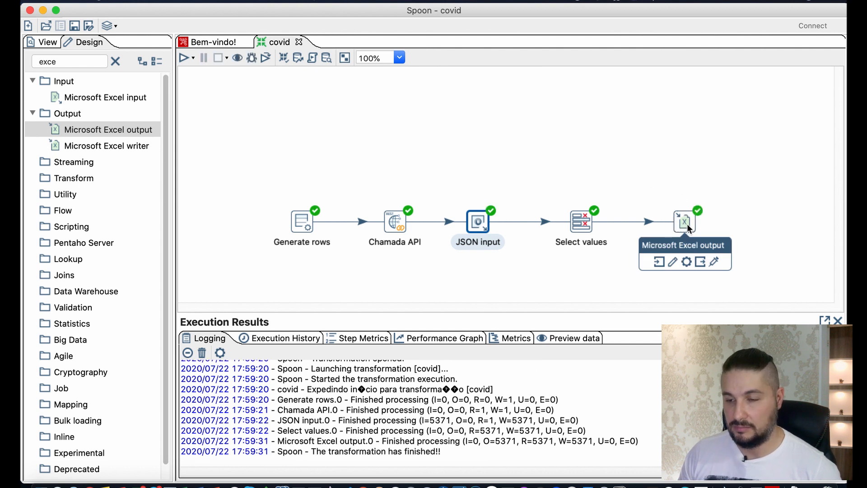
{"action": "left_click", "coordinate": [687, 221]}
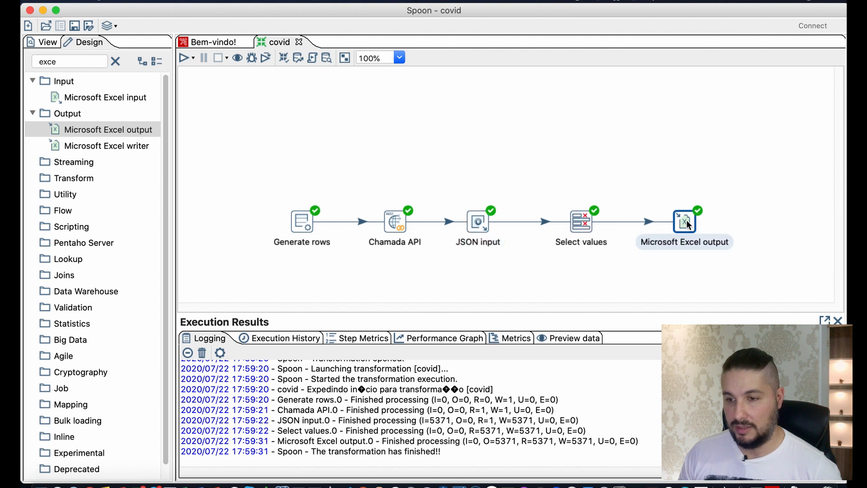
{"action": "left_click", "coordinate": [576, 338]}
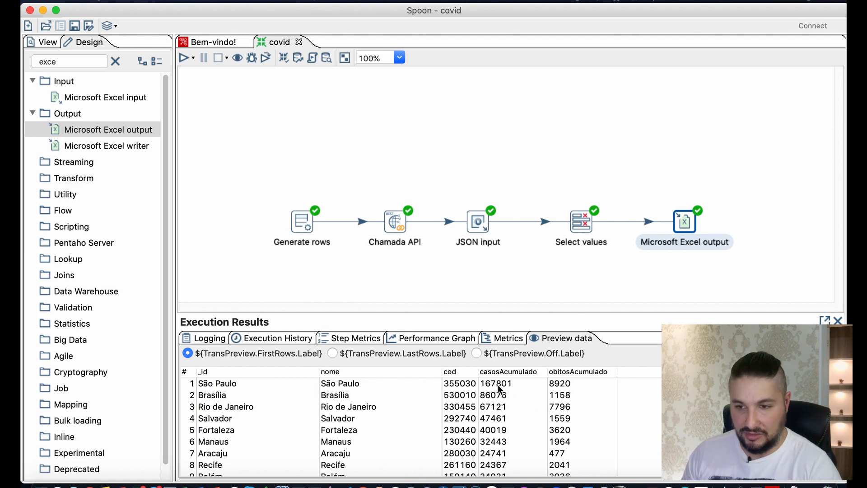
Step: Open covid_municipios.xls.xls from the Desktop in Excel, dismiss AutoUpdate, and inspect the cod and casosAcumulado columns in full-screen view
{"action": "left_click", "coordinate": [56, 10]}
{"action": "key", "text": "ctrl+Left"}
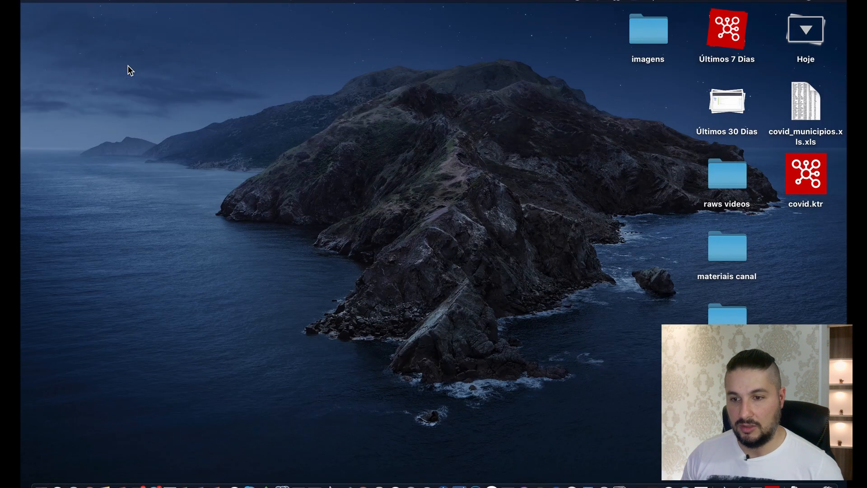
{"action": "left_click", "coordinate": [807, 114]}
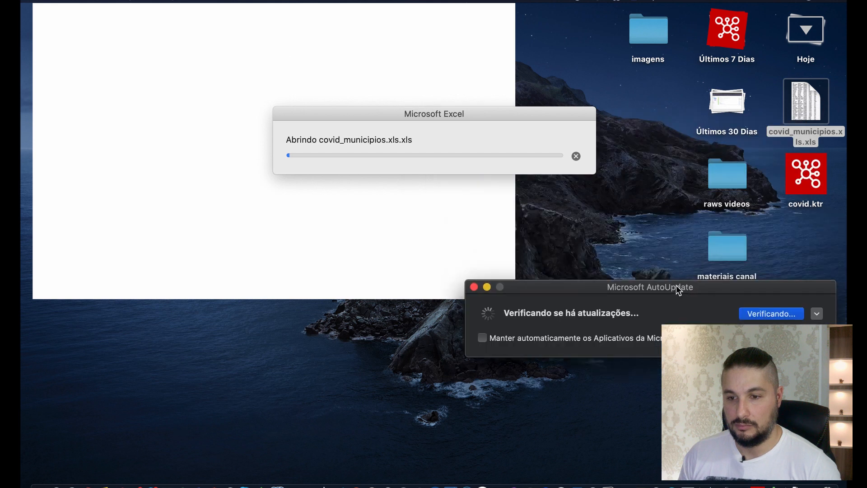
{"action": "left_click", "coordinate": [474, 287]}
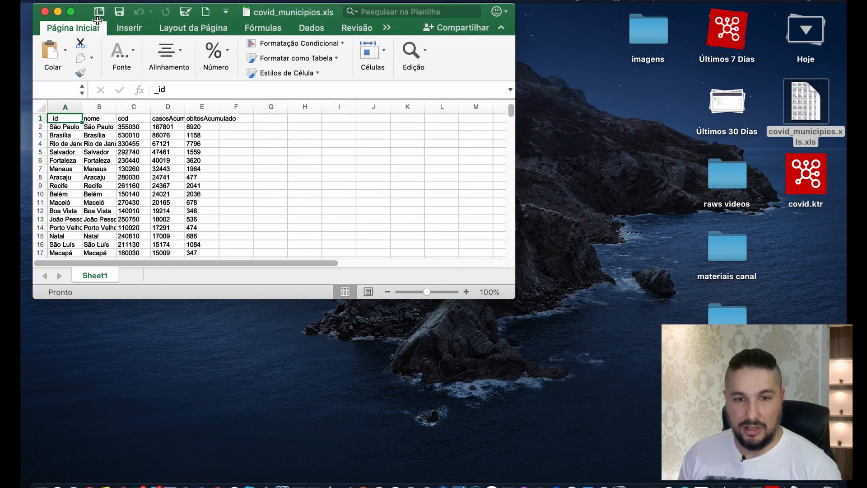
{"action": "left_click", "coordinate": [72, 13]}
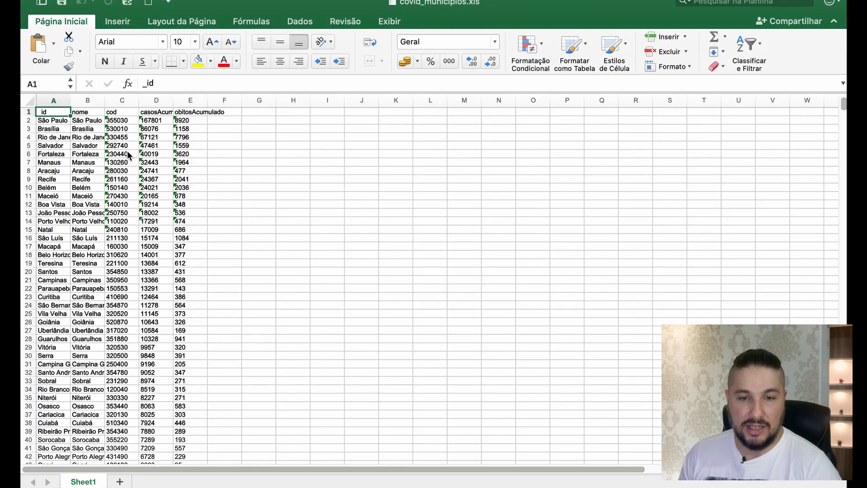
{"action": "left_click", "coordinate": [136, 155]}
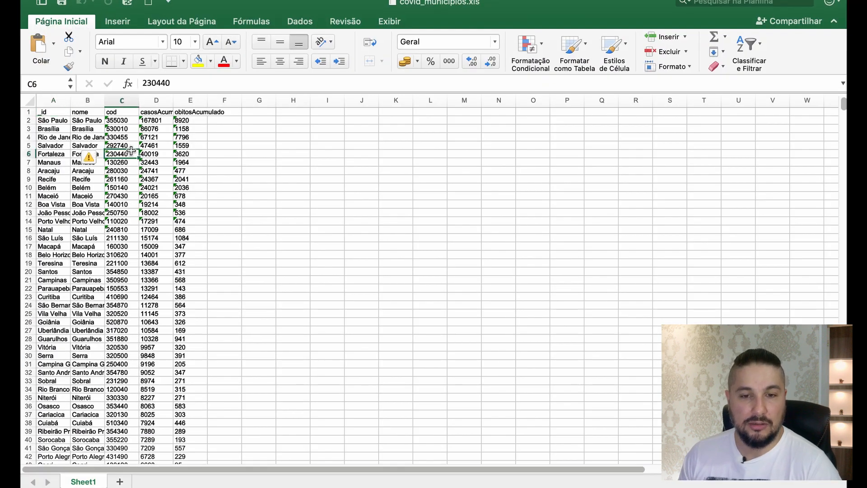
{"action": "left_click", "coordinate": [155, 146]}
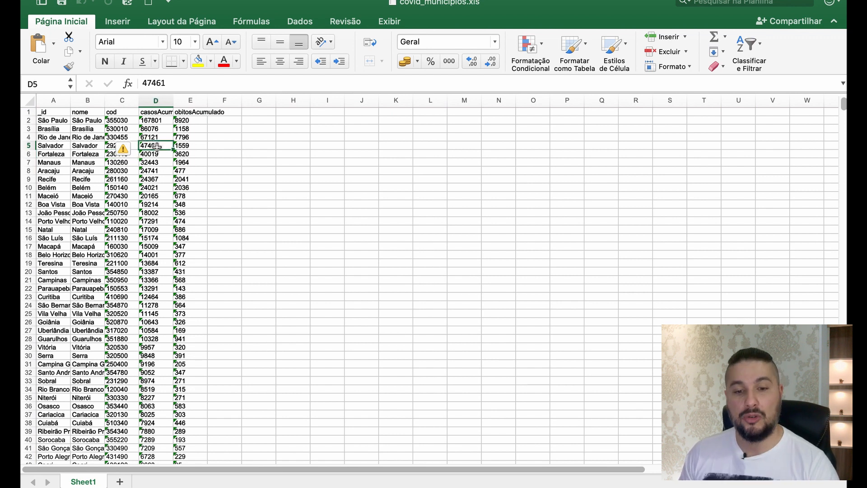